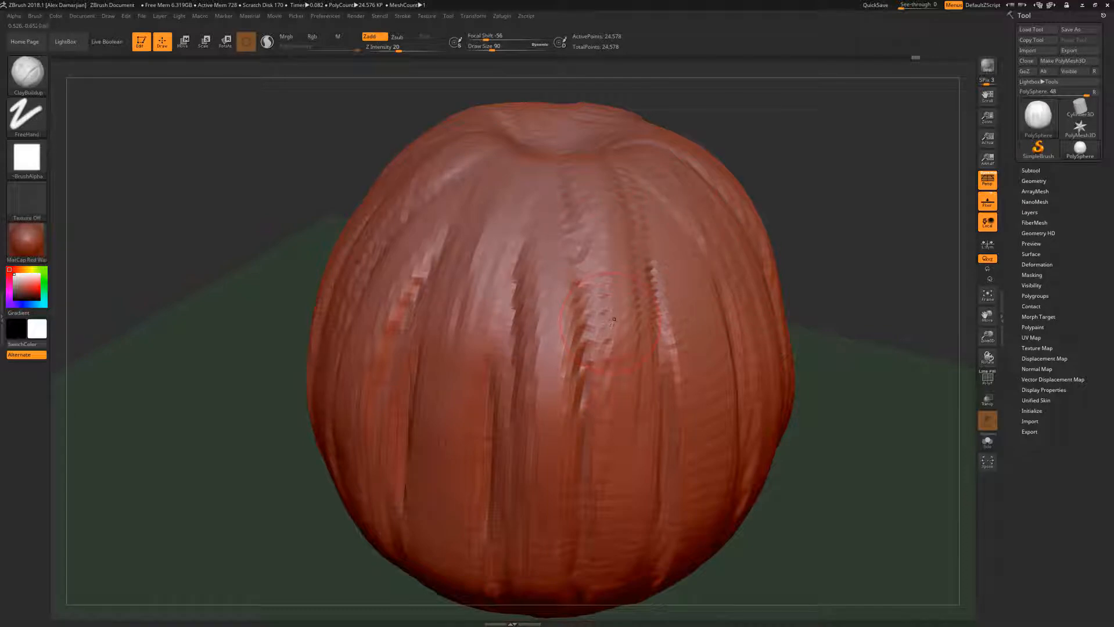
Step: Check the pumpkin's wireframe and divide the mesh once more to subdivision level 4
{"action": "key", "text": "shift+f"}
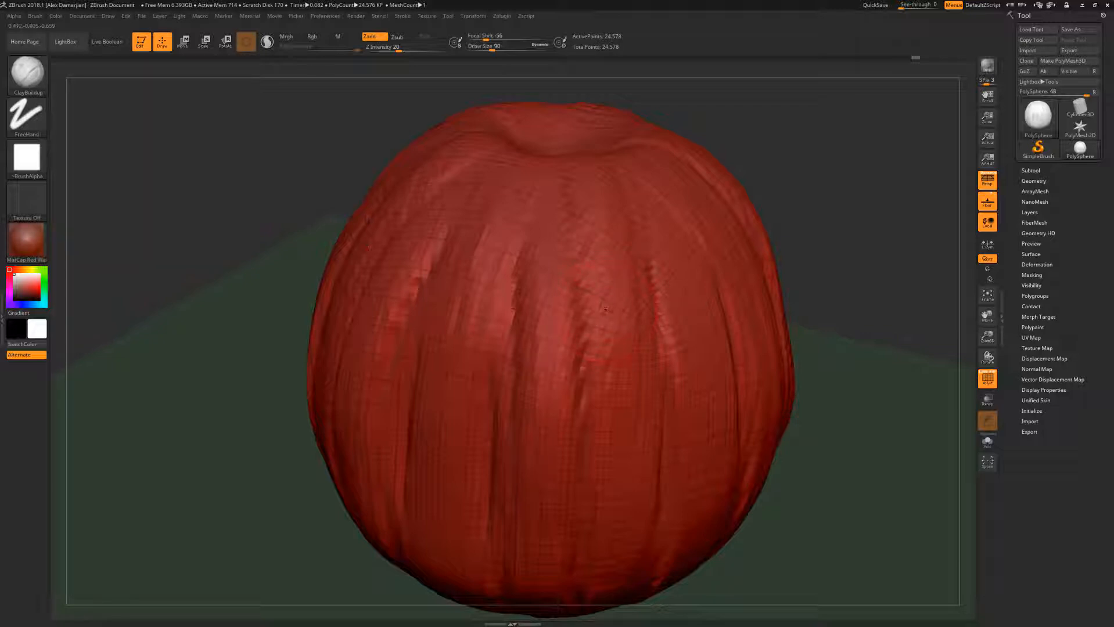
{"action": "key", "text": "shift+f"}
{"action": "mouse_move", "coordinate": [863, 251]}
{"action": "left_mouse_down", "text": "alt"}
{"action": "mouse_move", "coordinate": [796, 297]}
{"action": "mouse_move", "coordinate": [787, 256]}
{"action": "left_mouse_up", "text": "alt"}
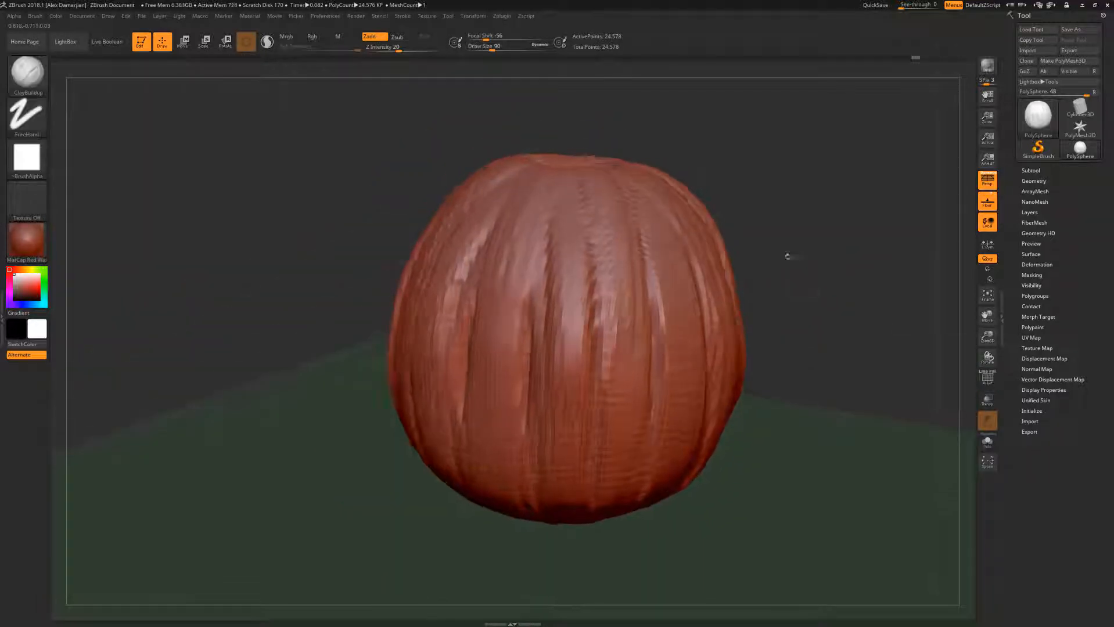
{"action": "left_click", "coordinate": [1035, 182]}
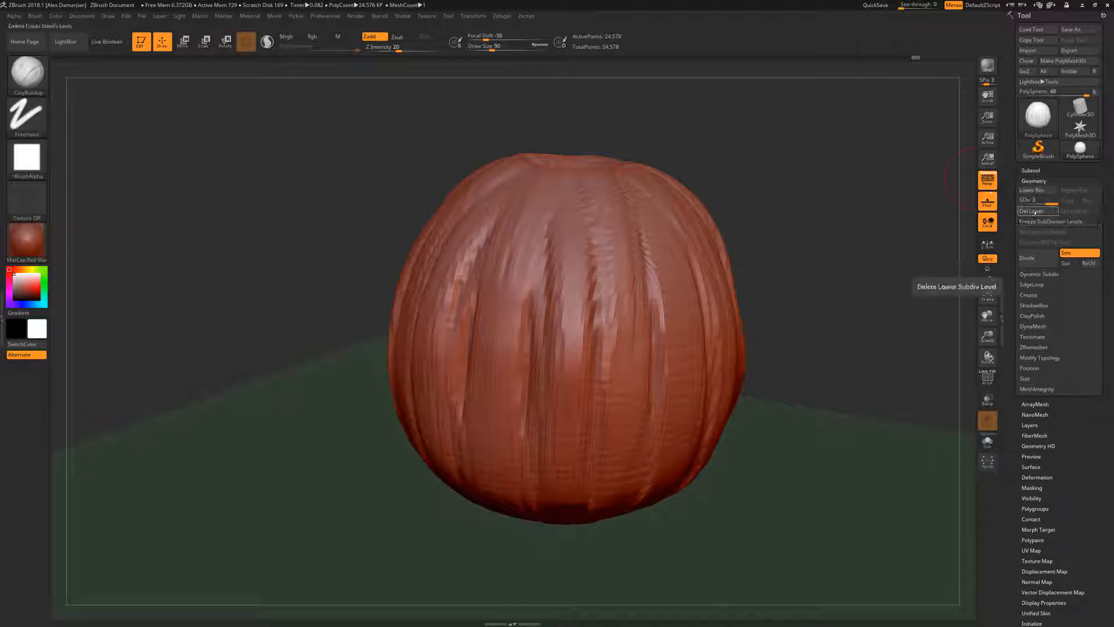
{"action": "left_click", "coordinate": [1021, 261]}
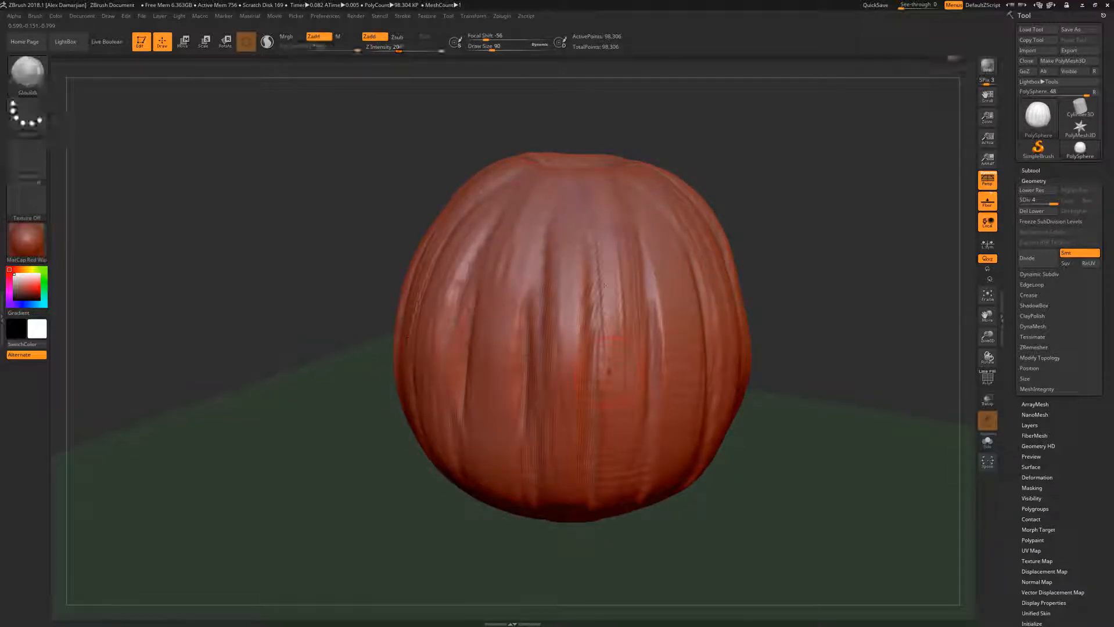
Step: Set the ClayBuildup draw size to 83, carve vertical grooves down the pumpkin's side and smooth them
{"action": "key", "text": "space"}
{"action": "left_click_drag", "start_coordinate": [630, 281], "coordinate": [628, 281]}
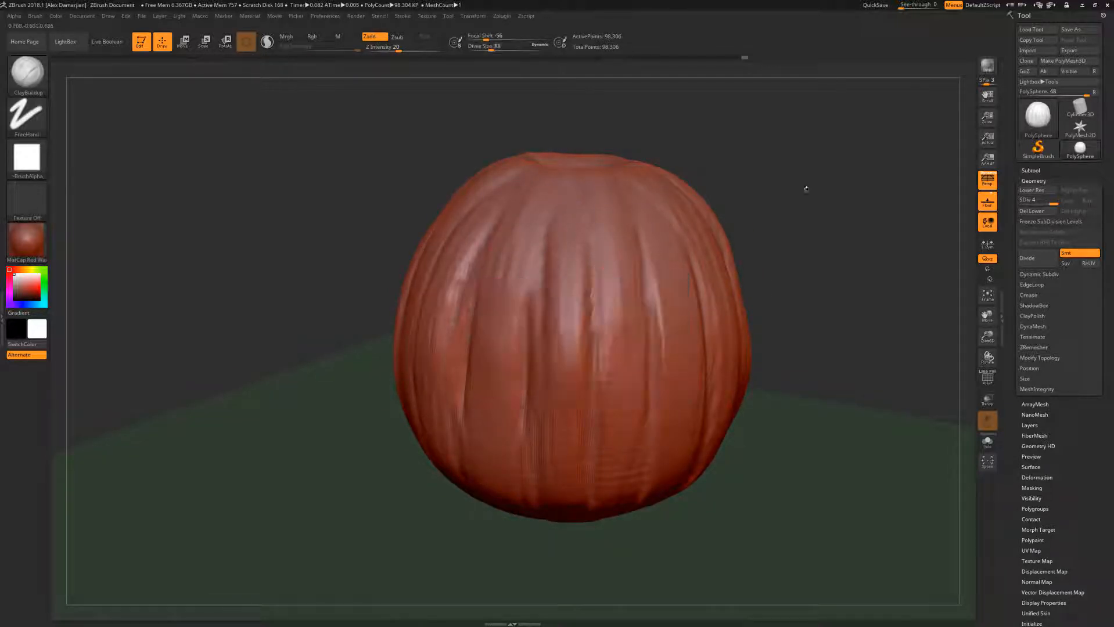
{"action": "left_click_drag", "start_coordinate": [805, 188], "coordinate": [755, 218]}
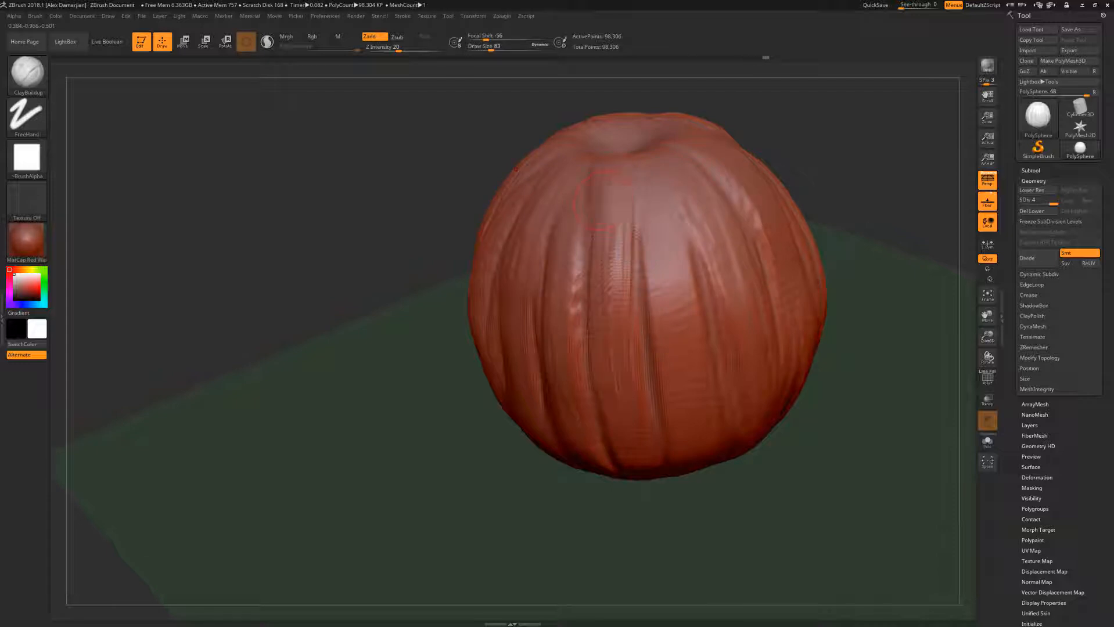
{"action": "key", "text": "shift"}
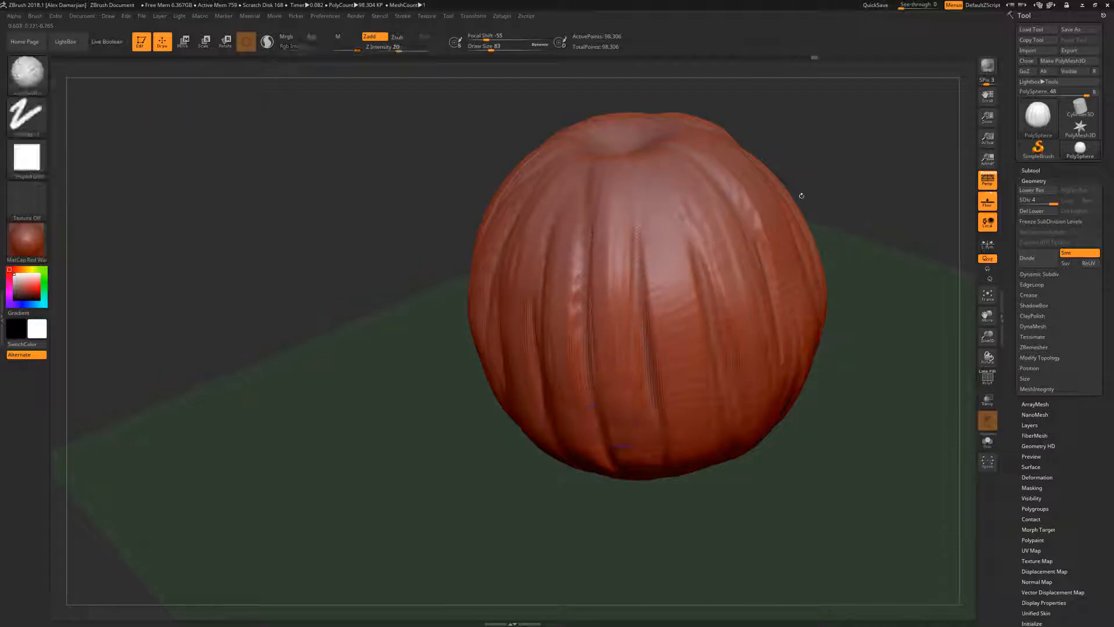
{"action": "mouse_move", "coordinate": [658, 212]}
{"action": "left_mouse_down"}
{"action": "mouse_move", "coordinate": [672, 286]}
{"action": "mouse_move", "coordinate": [664, 201]}
{"action": "mouse_move", "coordinate": [669, 293]}
{"action": "left_mouse_up"}
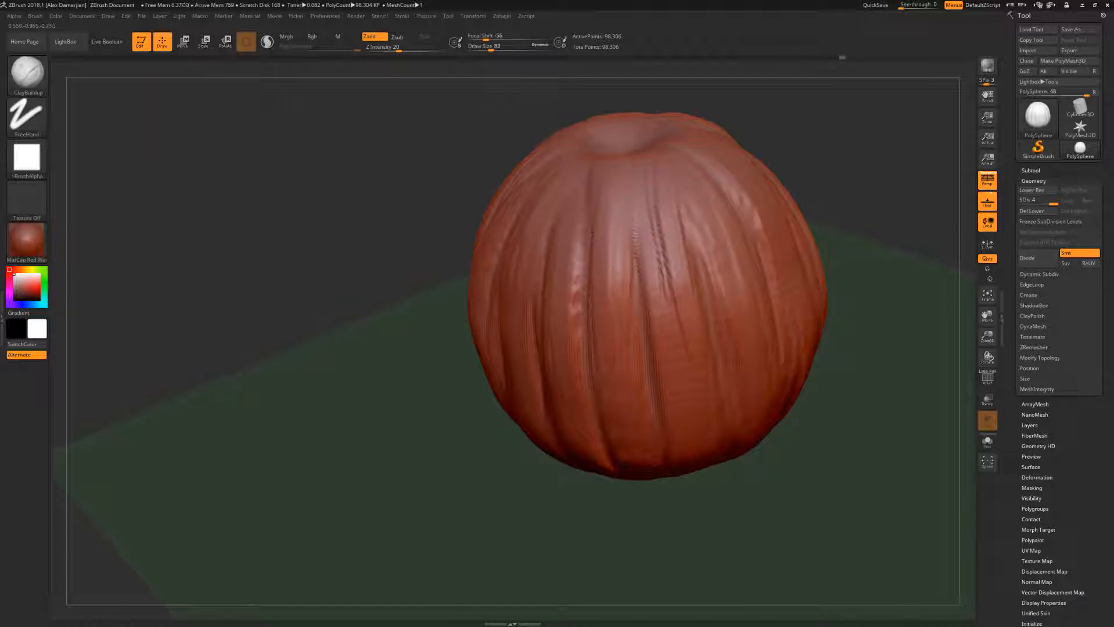
{"action": "left_click_drag", "start_coordinate": [668, 255], "coordinate": [659, 331]}
{"action": "mouse_move", "coordinate": [663, 267]}
{"action": "left_mouse_down", "text": "shift"}
{"action": "mouse_move", "coordinate": [657, 179]}
{"action": "mouse_move", "coordinate": [662, 223]}
{"action": "mouse_move", "coordinate": [651, 248]}
{"action": "mouse_move", "coordinate": [659, 199]}
{"action": "left_mouse_up", "text": "shift"}
{"action": "key", "text": "shift"}
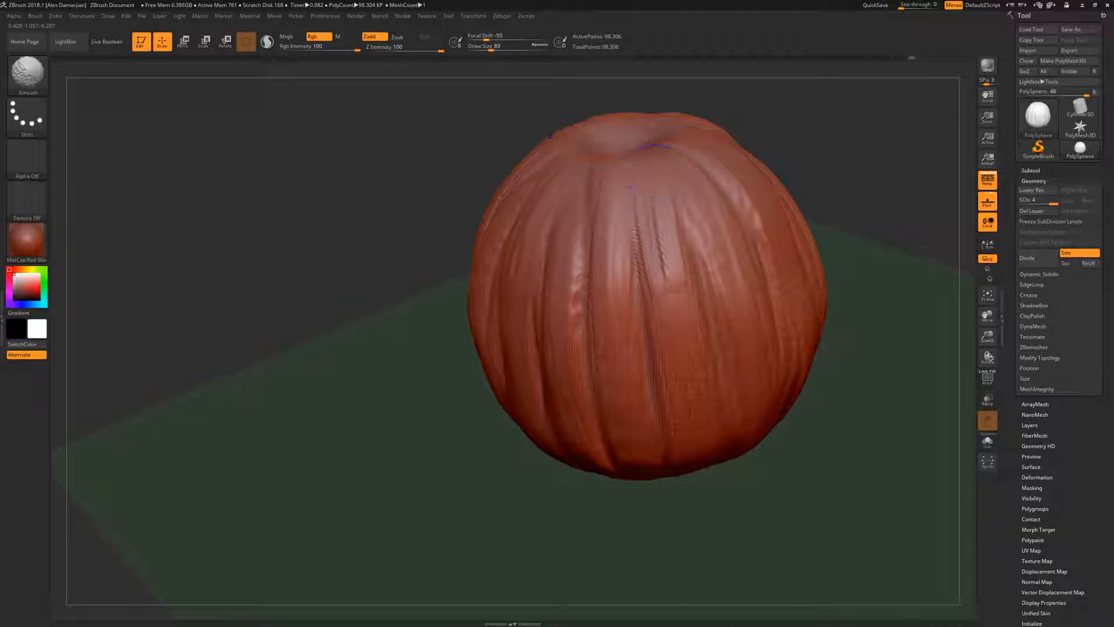
Step: Sculpt and smooth more grooves radiating from the pumpkin's top and running down its sides
{"action": "left_click_drag", "start_coordinate": [433, 308], "coordinate": [540, 235]}
{"action": "left_click_drag", "start_coordinate": [314, 233], "coordinate": [343, 223]}
{"action": "left_click_drag", "start_coordinate": [741, 126], "coordinate": [697, 174]}
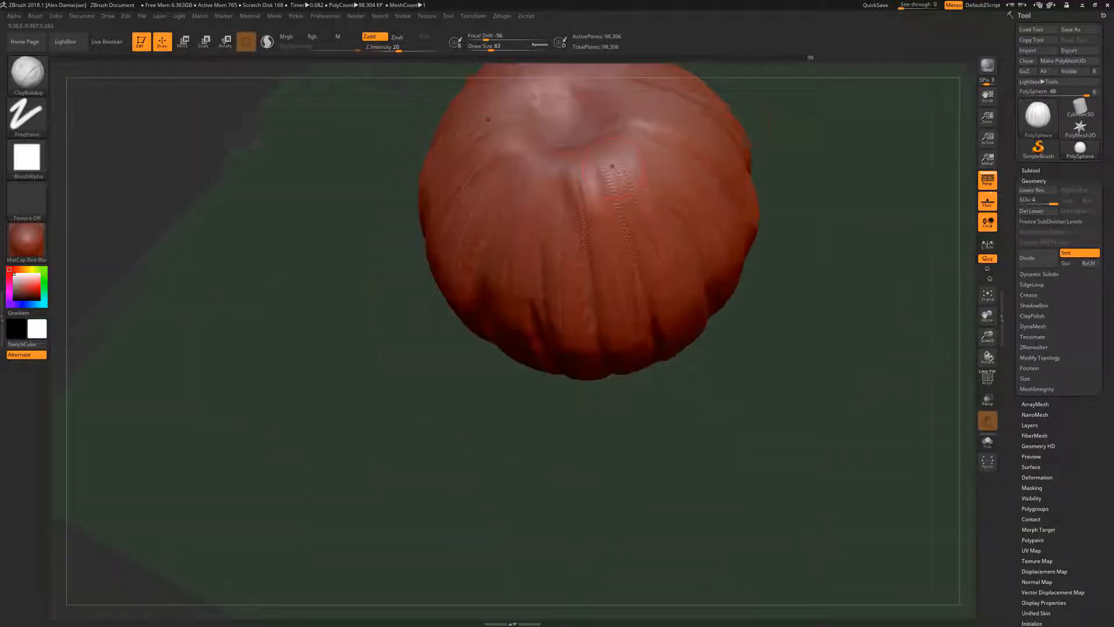
{"action": "left_click_drag", "start_coordinate": [530, 174], "coordinate": [546, 177]}
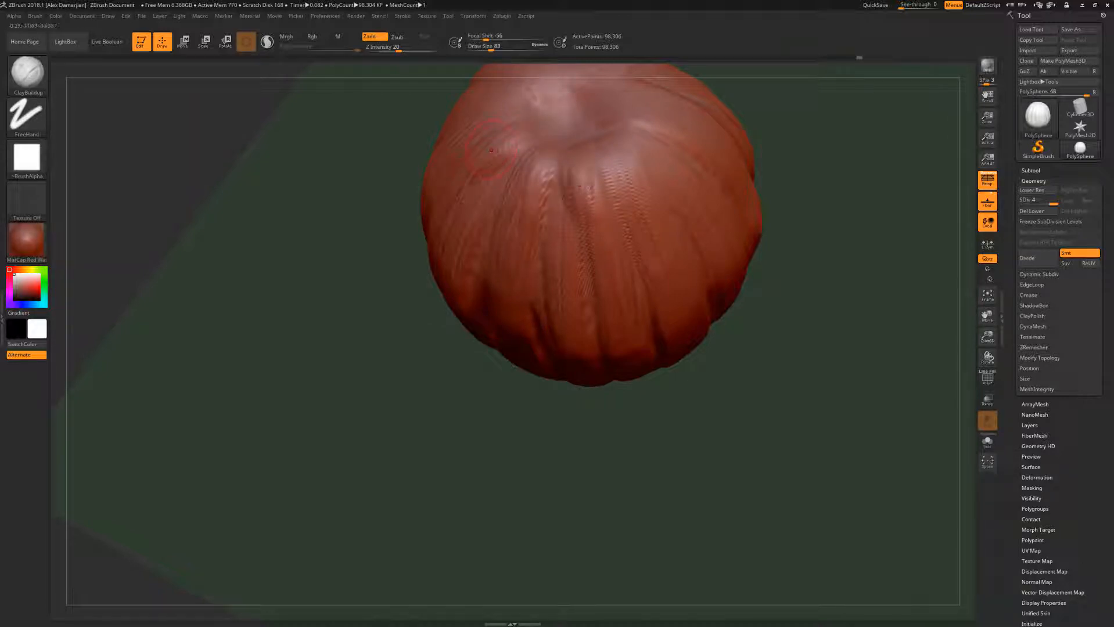
{"action": "left_click_drag", "start_coordinate": [761, 343], "coordinate": [859, 295]}
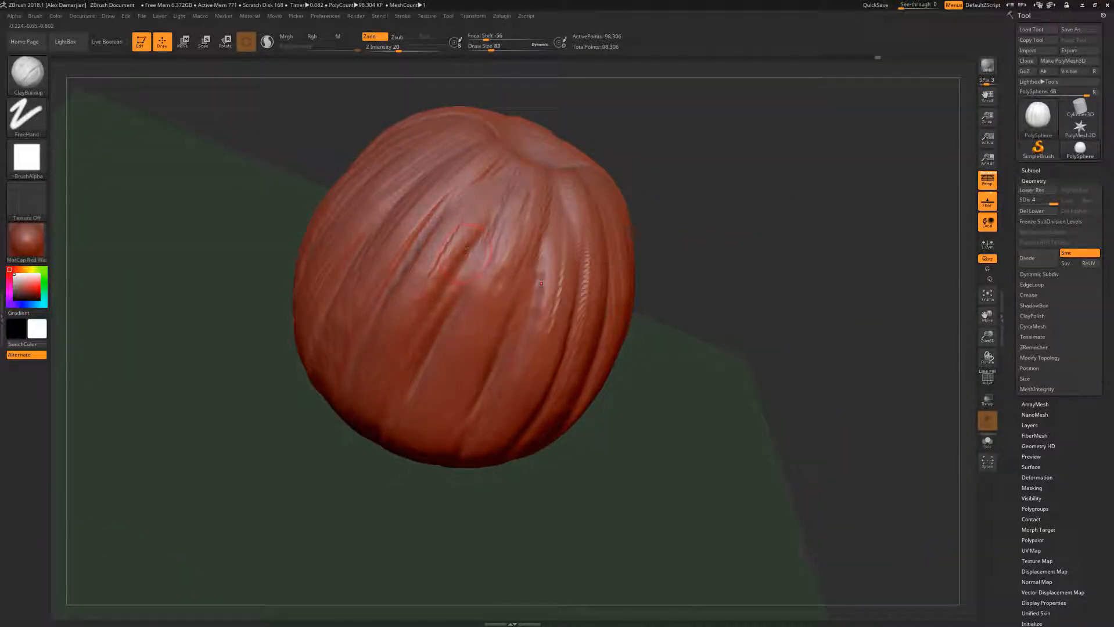
{"action": "left_click_drag", "start_coordinate": [734, 287], "coordinate": [741, 281], "text": "shift"}
{"action": "left_click_drag", "start_coordinate": [765, 203], "coordinate": [798, 192]}
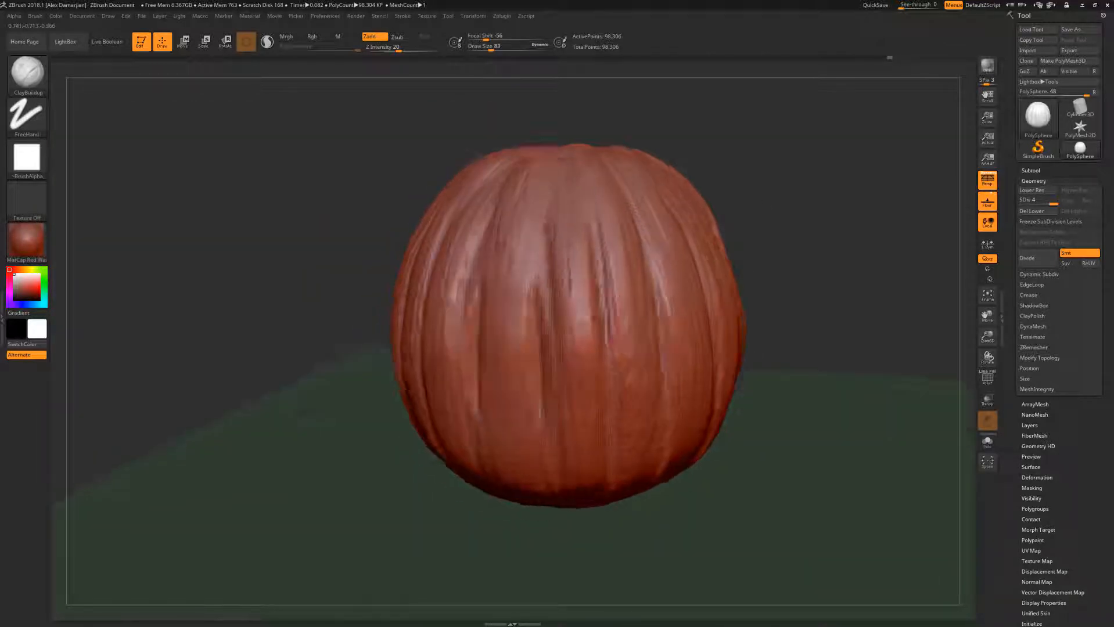
{"action": "key", "text": "ctrl"}
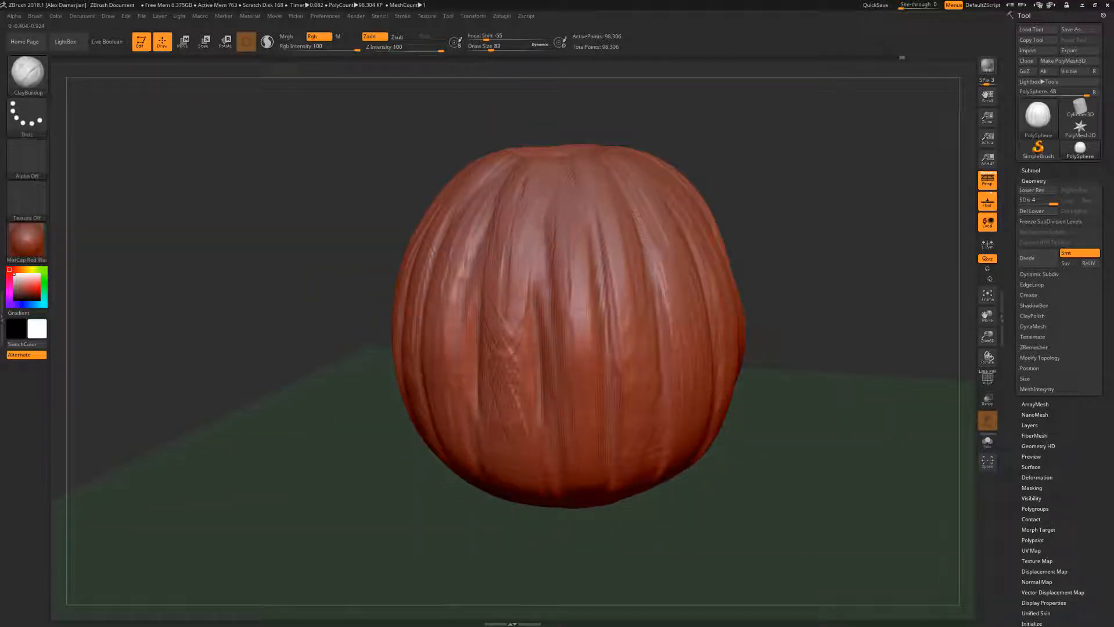
Step: Change the pumpkin's material to MatCap White Cavity
{"action": "left_click", "coordinate": [28, 251]}
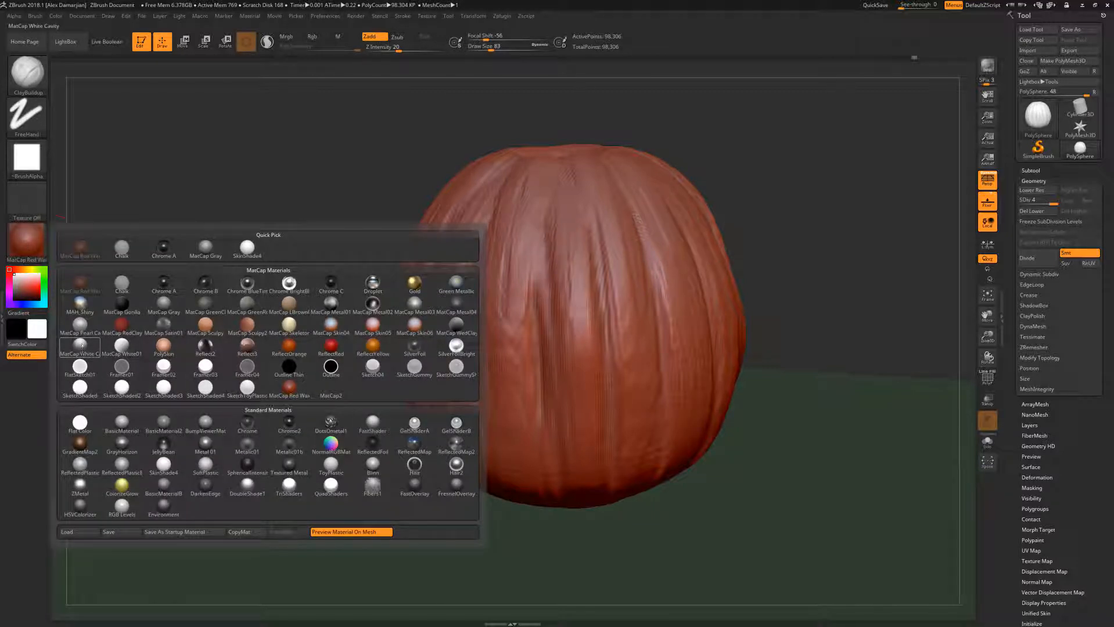
{"action": "left_click", "coordinate": [80, 346]}
{"action": "left_click", "coordinate": [27, 239]}
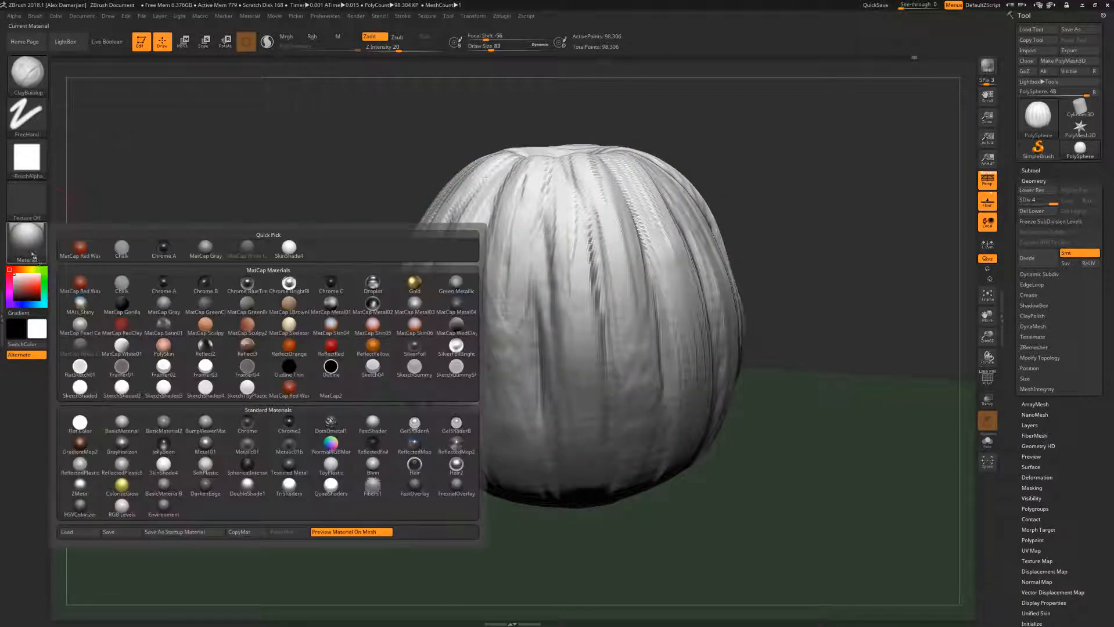
{"action": "left_click", "coordinate": [28, 244]}
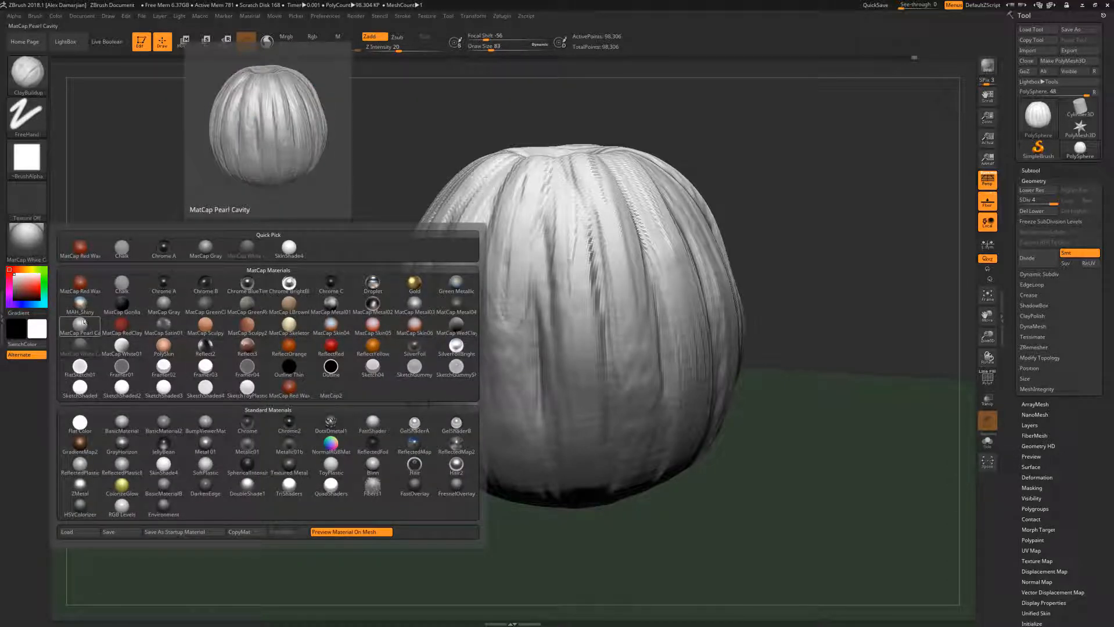
Step: Sculpt and soften additional vertical ridges on the front of the pumpkin
{"action": "left_click_drag", "start_coordinate": [927, 244], "coordinate": [738, 259]}
{"action": "left_click_drag", "start_coordinate": [503, 325], "coordinate": [505, 427]}
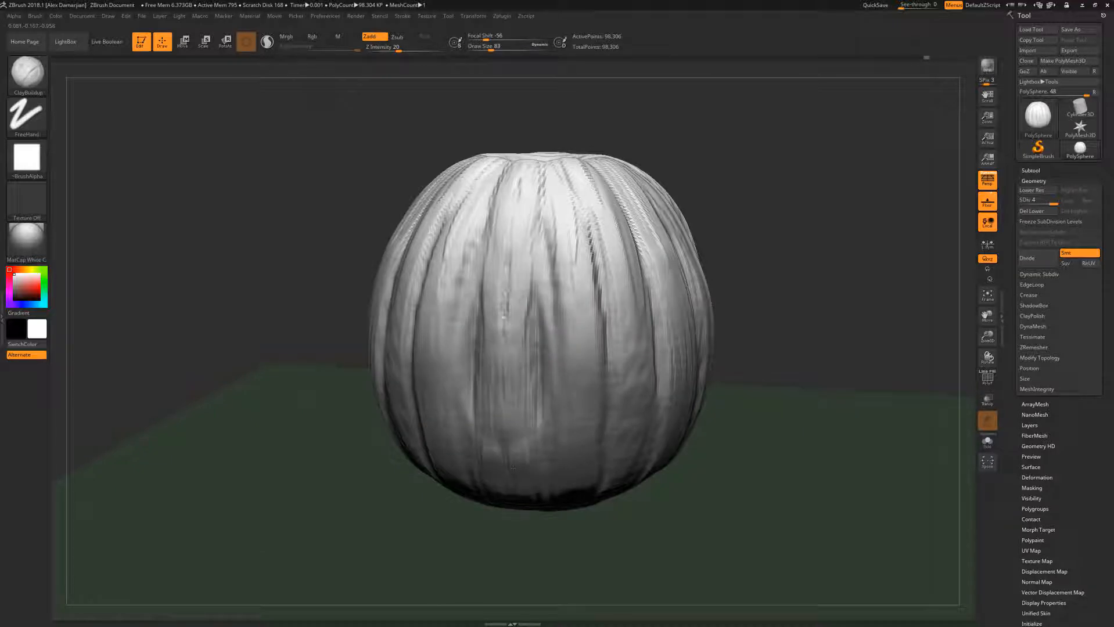
{"action": "key", "text": "shift"}
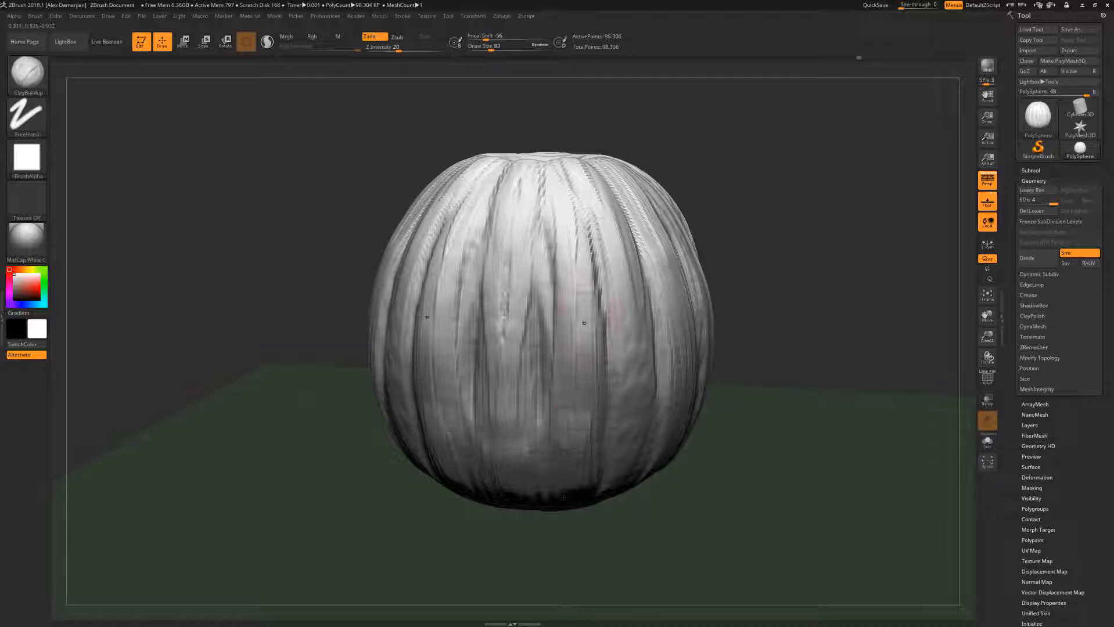
{"action": "key", "text": "shift"}
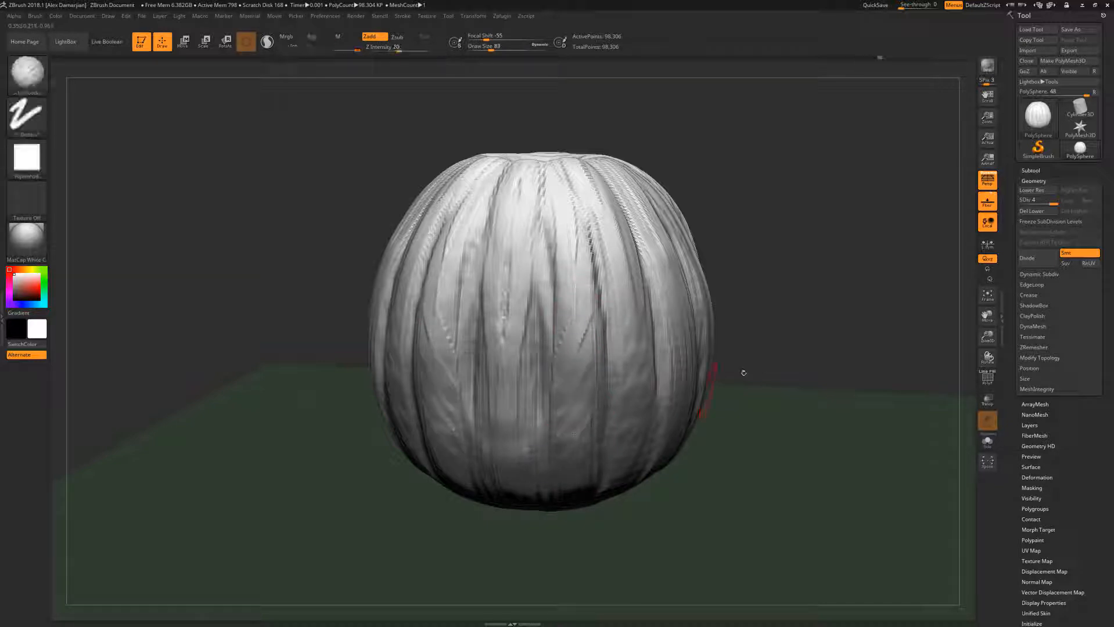
{"action": "left_click_drag", "start_coordinate": [743, 372], "coordinate": [724, 316]}
{"action": "mouse_move", "coordinate": [812, 290]}
{"action": "left_mouse_down"}
{"action": "mouse_move", "coordinate": [755, 192]}
{"action": "mouse_move", "coordinate": [827, 299]}
{"action": "mouse_move", "coordinate": [738, 308]}
{"action": "mouse_move", "coordinate": [761, 325]}
{"action": "mouse_move", "coordinate": [734, 311]}
{"action": "left_mouse_up"}
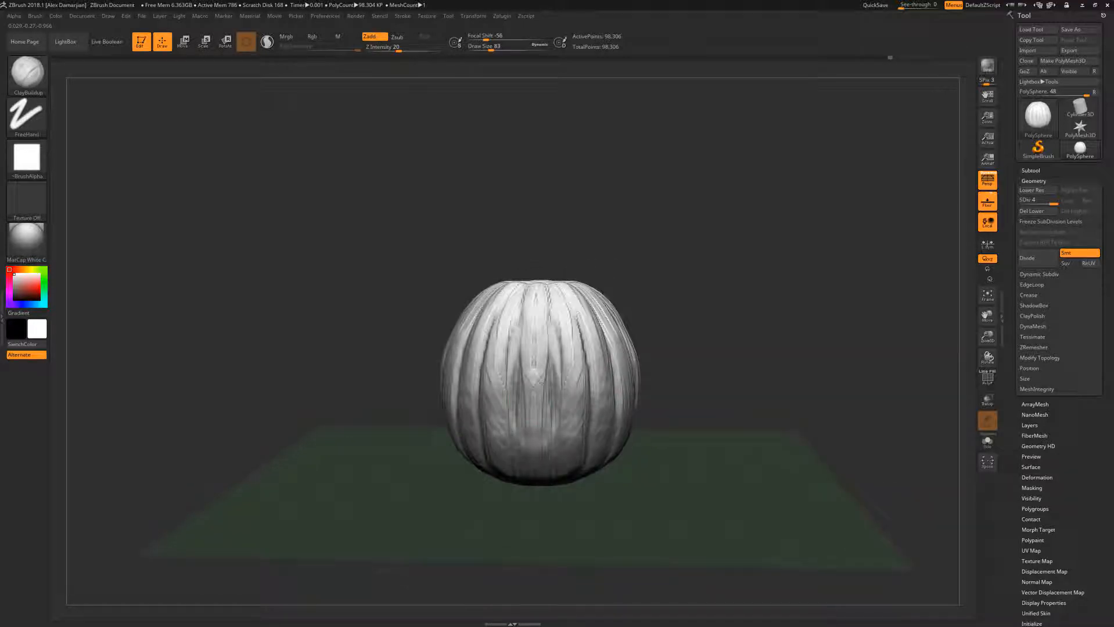
{"action": "left_click_drag", "start_coordinate": [540, 384], "coordinate": [532, 459]}
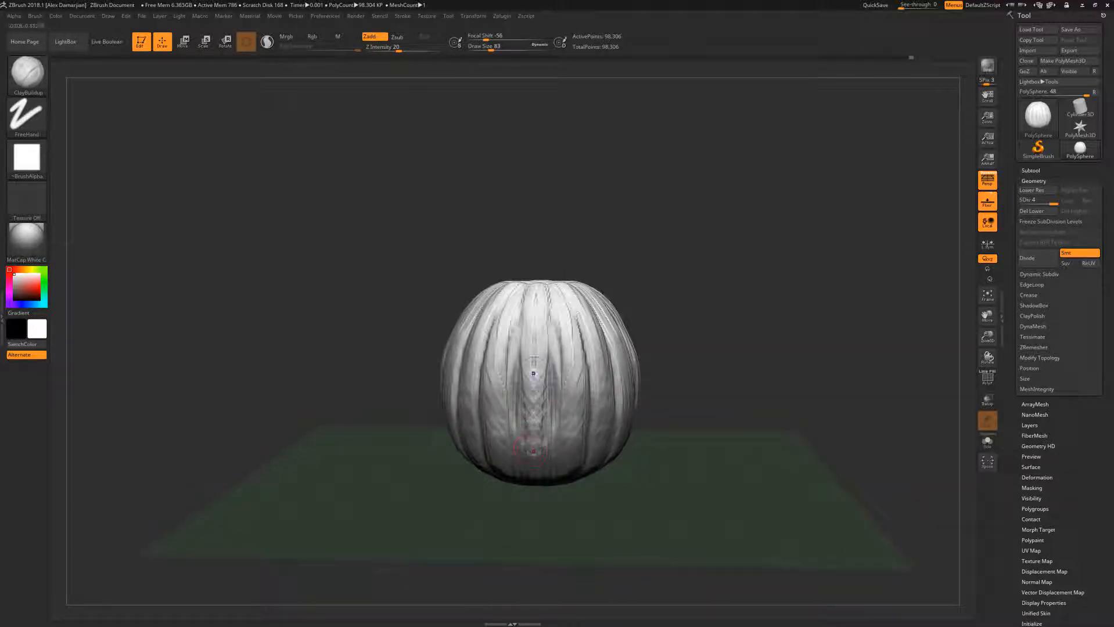
Step: Show the subtool list and add more vertical ClayBuildup strokes on the pumpkin's lower side
{"action": "left_click_drag", "start_coordinate": [755, 266], "coordinate": [778, 313]}
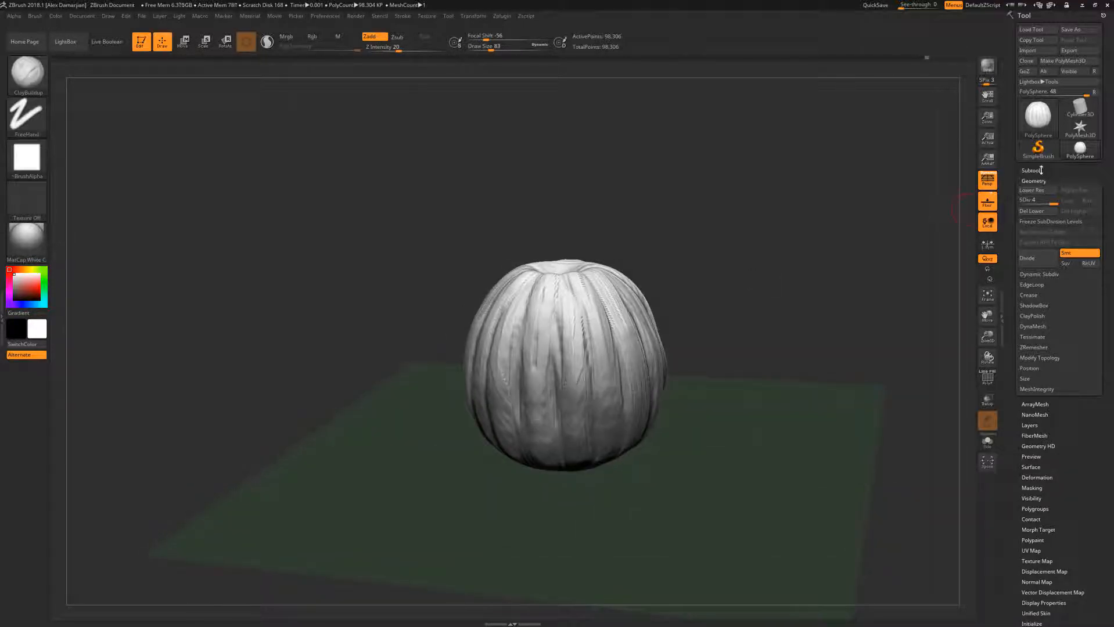
{"action": "left_click", "coordinate": [1040, 170]}
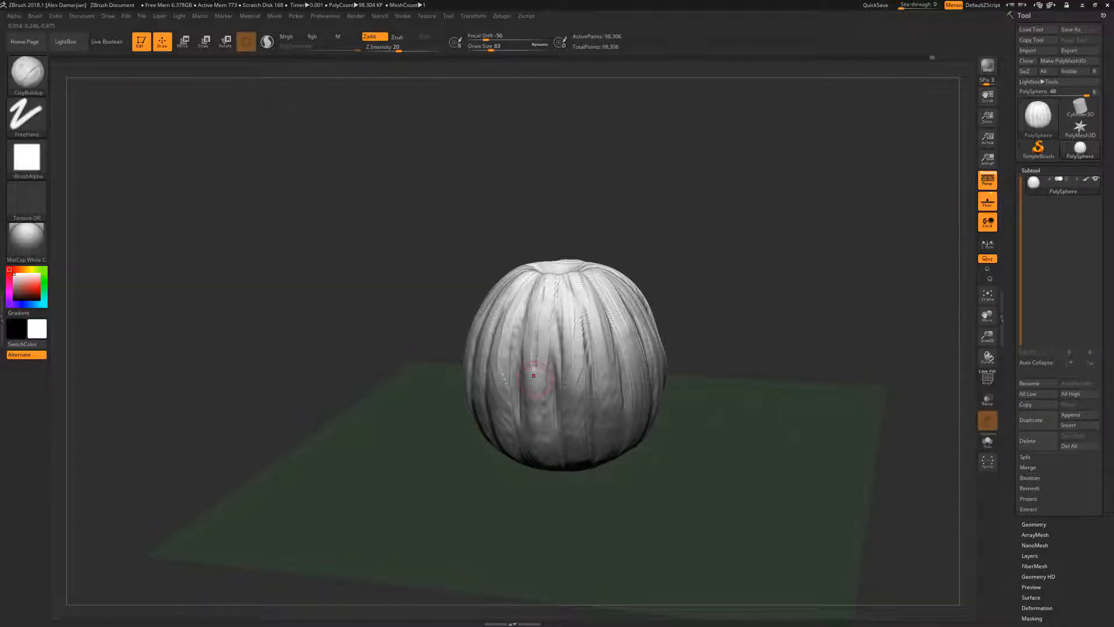
{"action": "left_click_drag", "start_coordinate": [701, 276], "coordinate": [633, 308]}
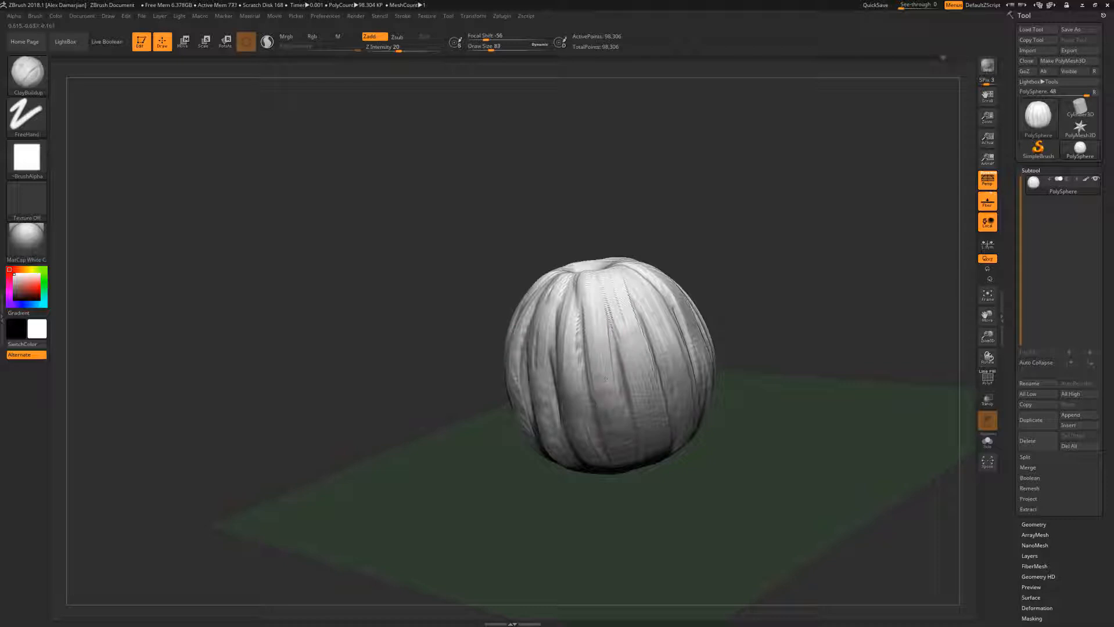
{"action": "left_click_drag", "start_coordinate": [605, 378], "coordinate": [621, 456]}
{"action": "left_click_drag", "start_coordinate": [624, 320], "coordinate": [638, 379]}
{"action": "left_click_drag", "start_coordinate": [762, 297], "coordinate": [830, 286]}
{"action": "mouse_move", "coordinate": [1086, 181]}
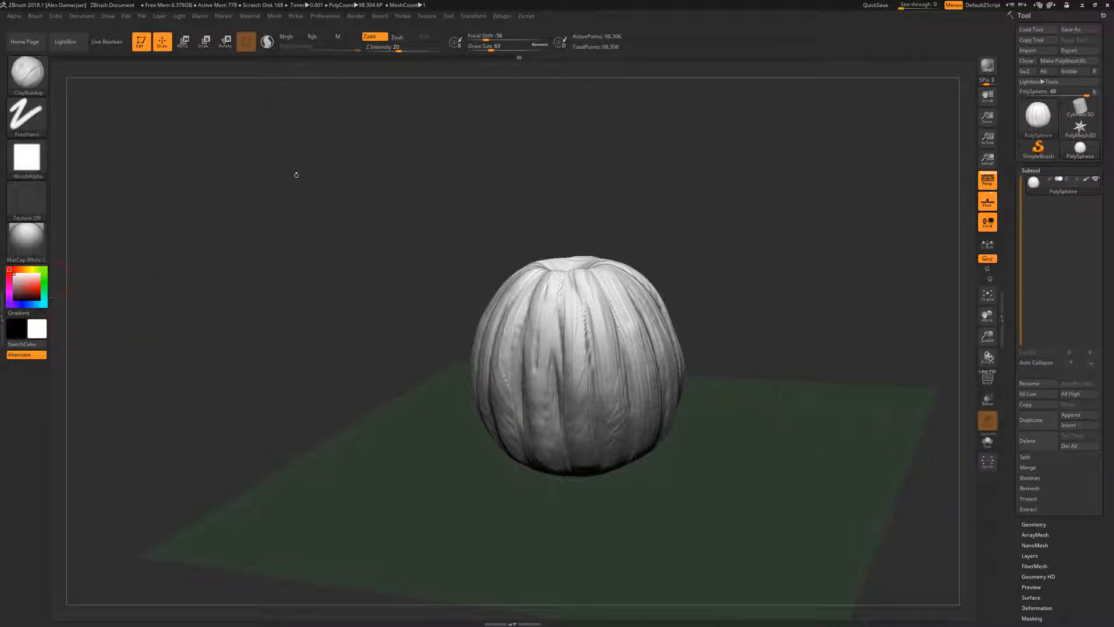
Step: Dock the Color palette in the side tray and remove it again
{"action": "left_click", "coordinate": [58, 16]}
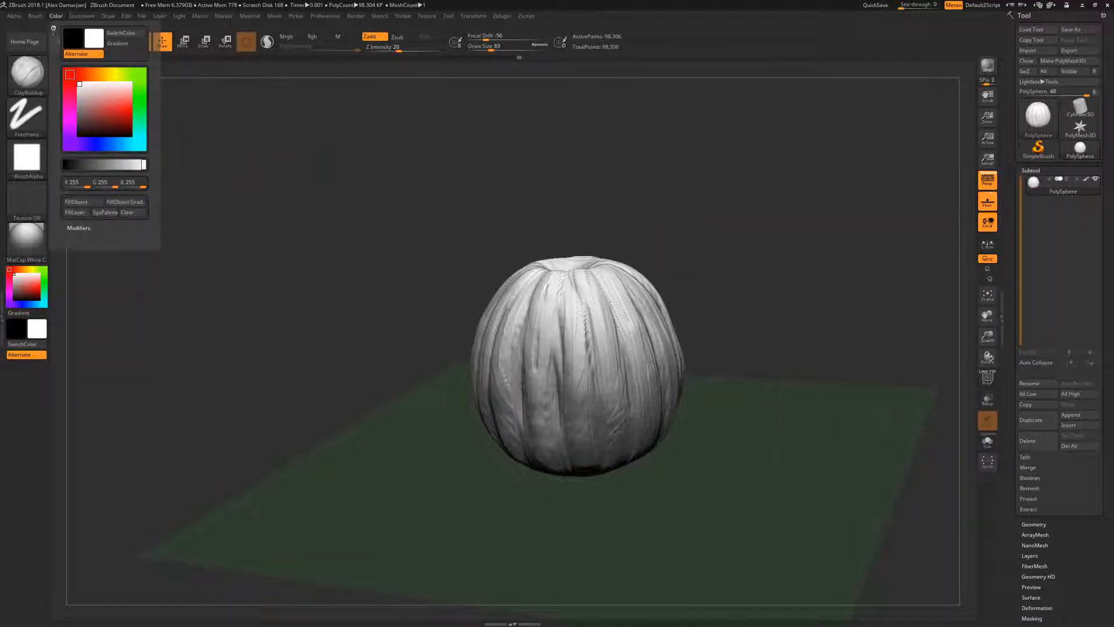
{"action": "left_click", "coordinate": [53, 29]}
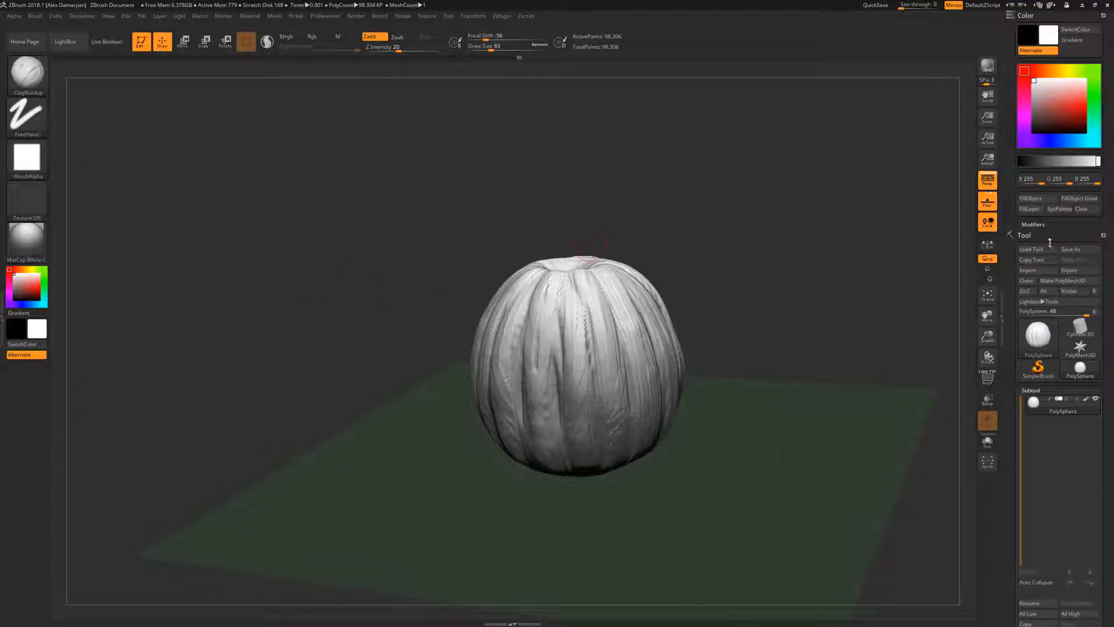
{"action": "left_click", "coordinate": [1102, 17]}
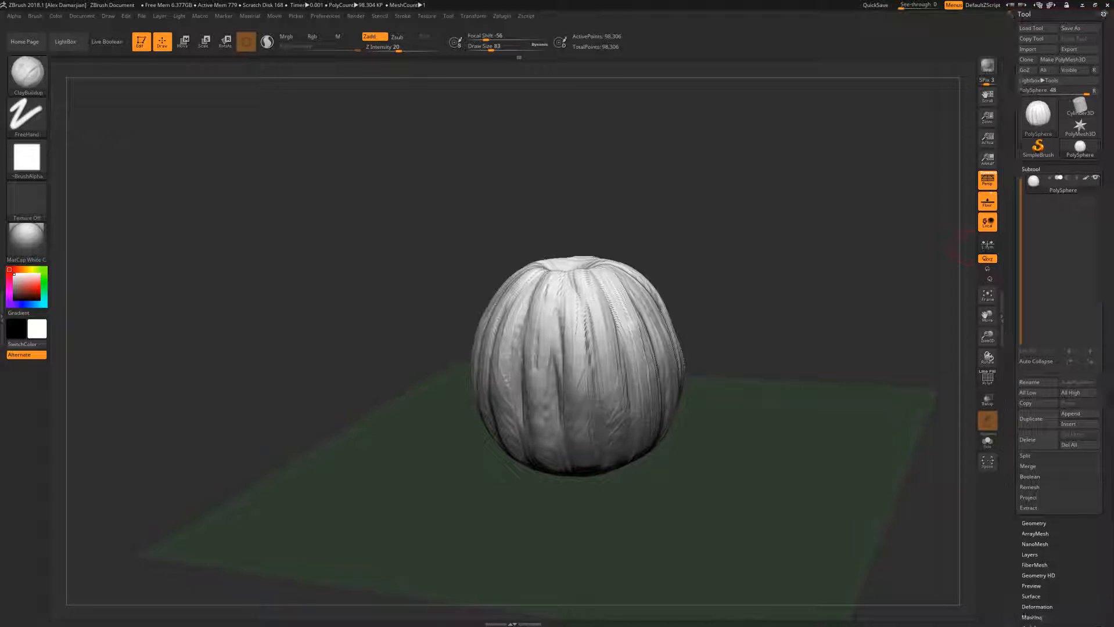
Step: Remove the Tool palette from the side tray and dock it there again
{"action": "left_click", "coordinate": [1102, 14]}
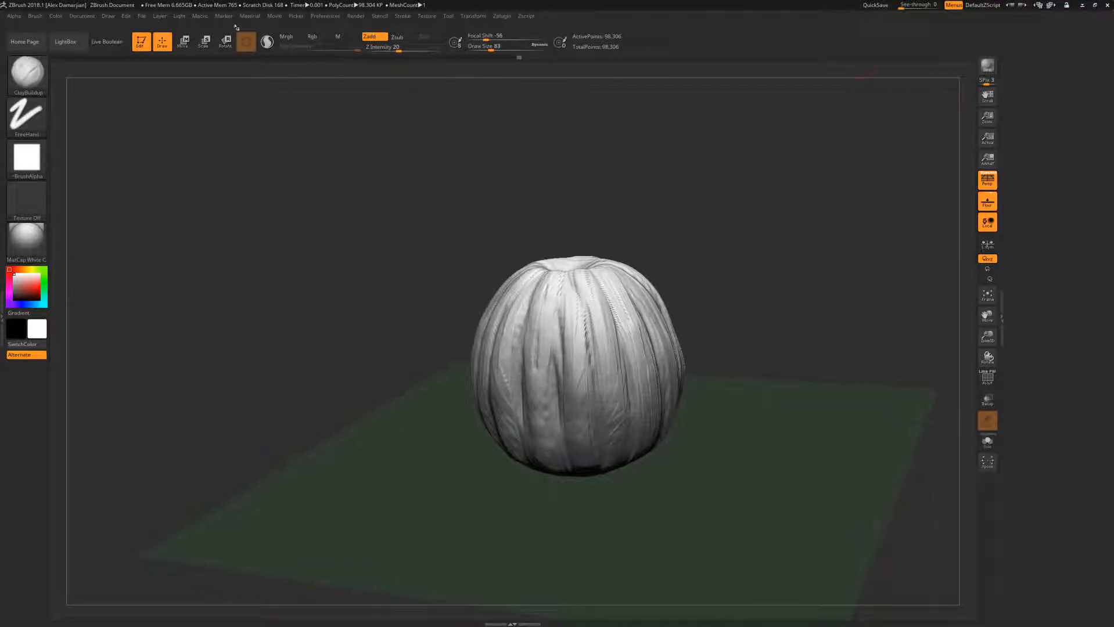
{"action": "left_click", "coordinate": [448, 17]}
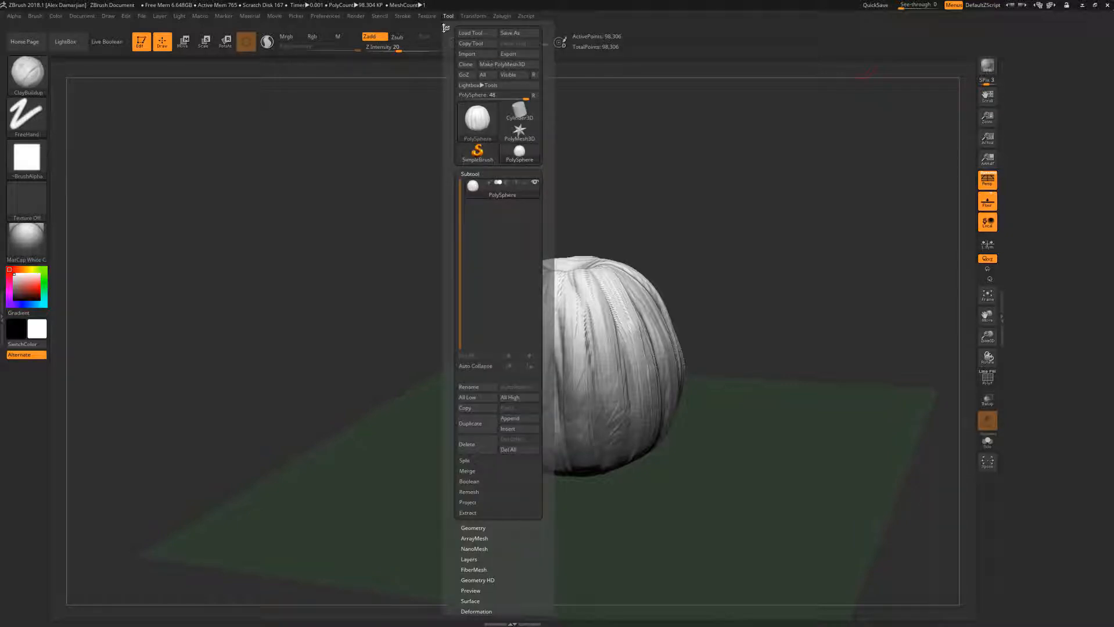
{"action": "mouse_move", "coordinate": [447, 27]}
{"action": "left_mouse_down"}
{"action": "mouse_move", "coordinate": [850, 152]}
{"action": "mouse_move", "coordinate": [1080, 203]}
{"action": "left_mouse_up"}
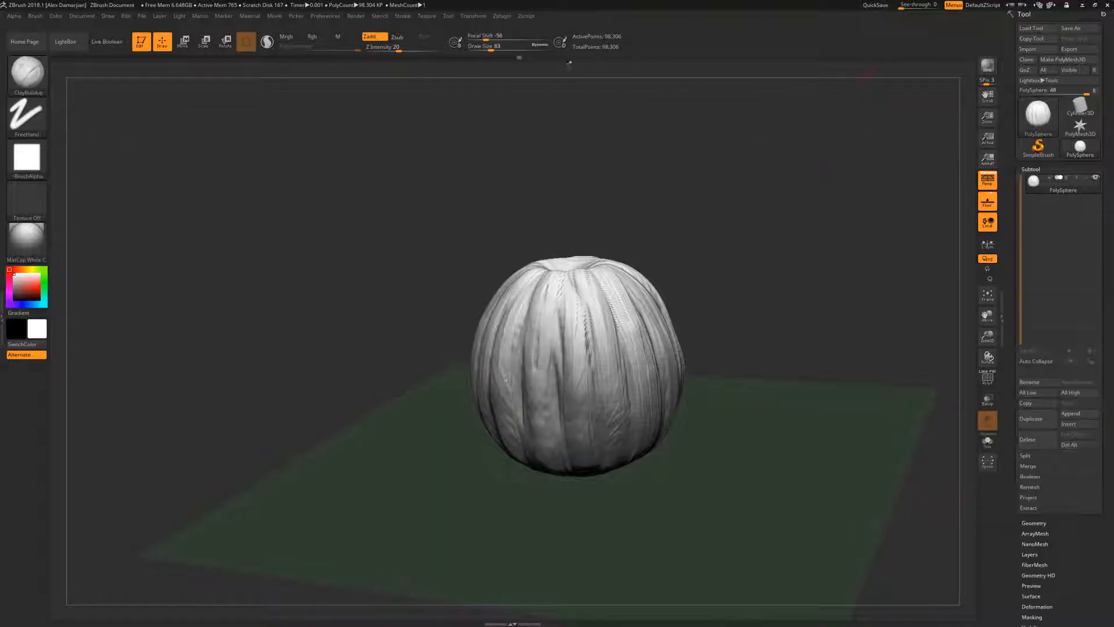
Step: Set the main colour to orange with RGB 255, 140, 0
{"action": "left_click", "coordinate": [55, 16]}
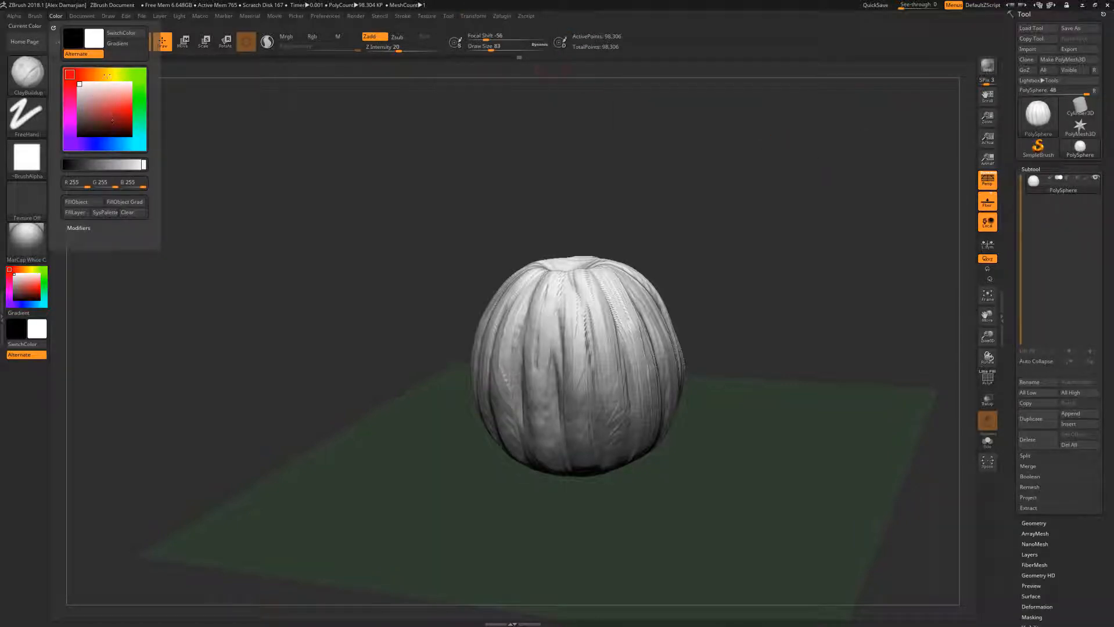
{"action": "left_click", "coordinate": [97, 74]}
{"action": "left_click", "coordinate": [128, 108]}
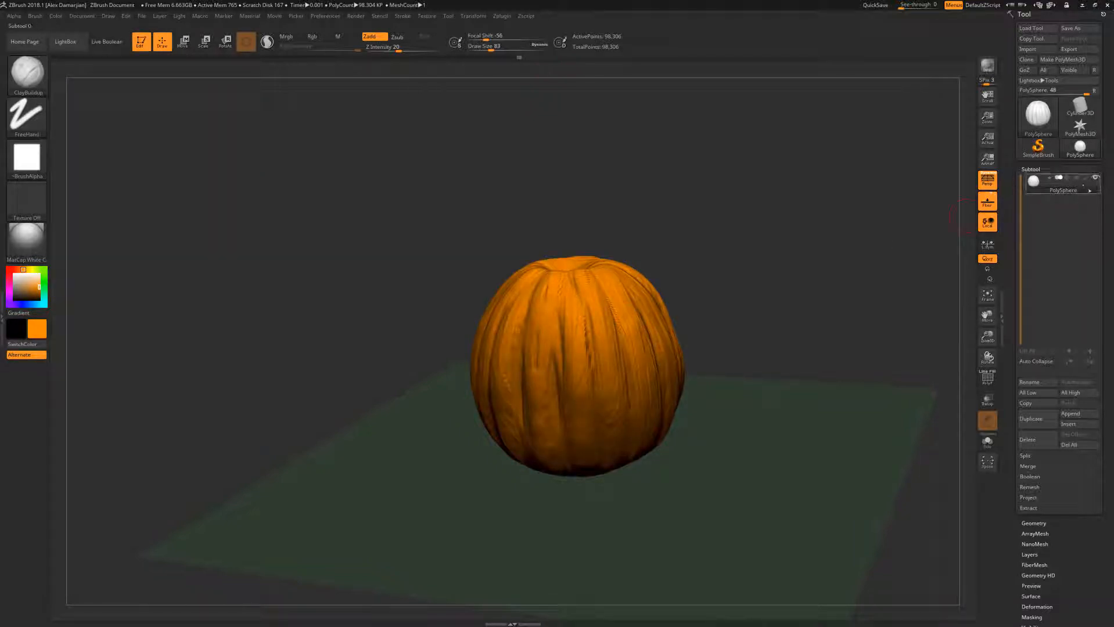
Step: Turn on polypaint display for the pumpkin subtool and fill the whole object with the current orange
{"action": "left_click", "coordinate": [1086, 180]}
{"action": "mouse_move", "coordinate": [265, 90]}
{"action": "left_mouse_down"}
{"action": "mouse_move", "coordinate": [307, 110]}
{"action": "mouse_move", "coordinate": [274, 107]}
{"action": "left_mouse_up"}
{"action": "left_click", "coordinate": [55, 17]}
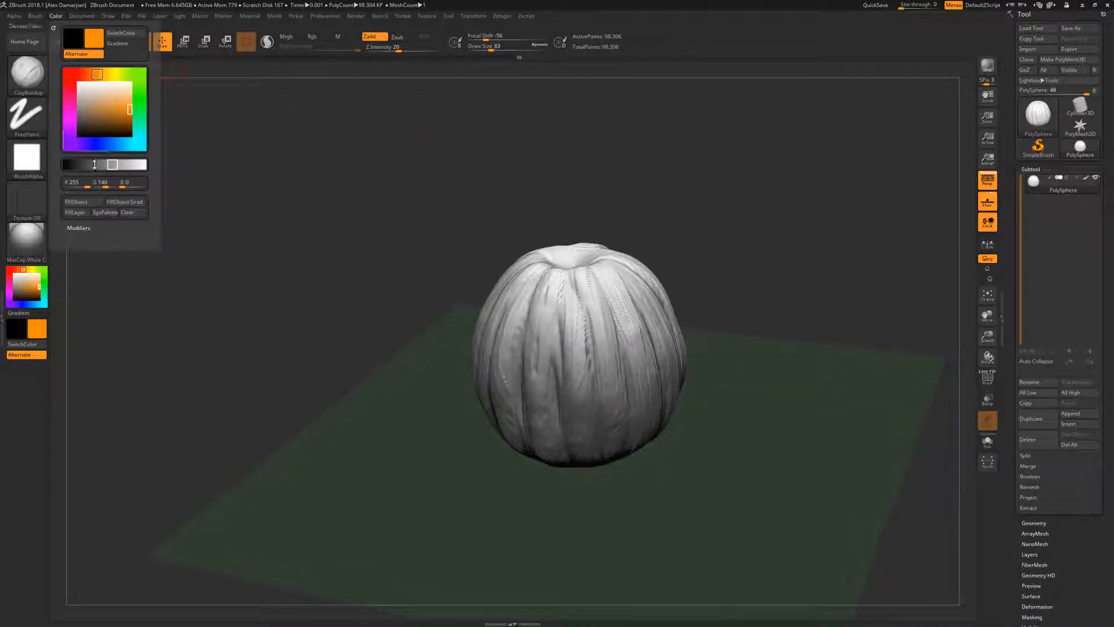
{"action": "left_click", "coordinate": [91, 202]}
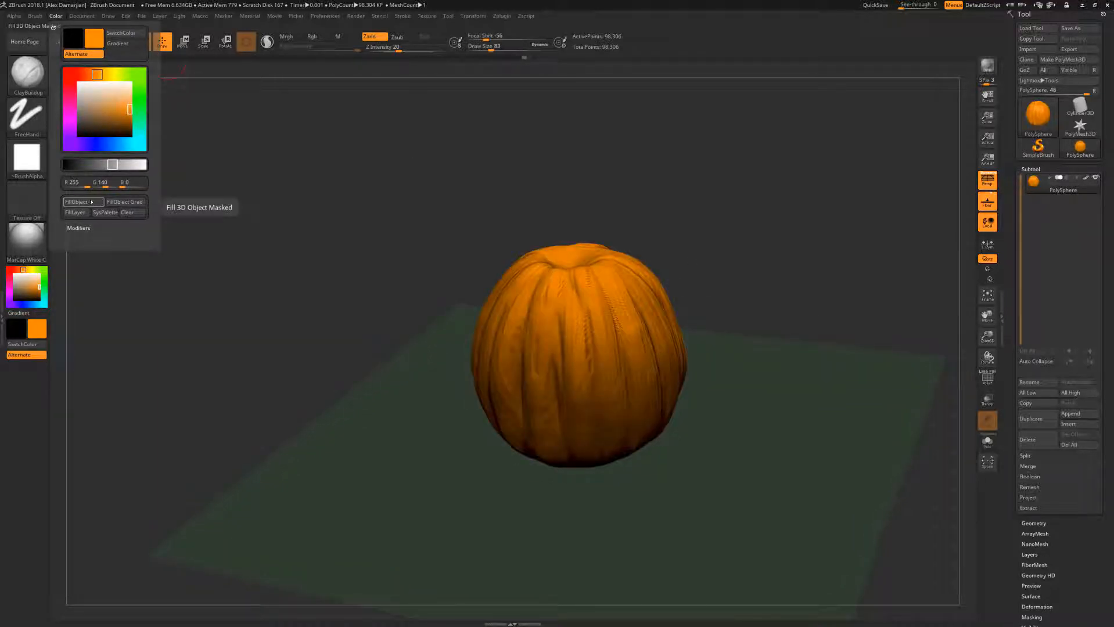
Step: Add ClayBuildup strokes around the pumpkin's upper ribs and build up clay in the hollow at its top
{"action": "left_click_drag", "start_coordinate": [790, 362], "coordinate": [537, 374]}
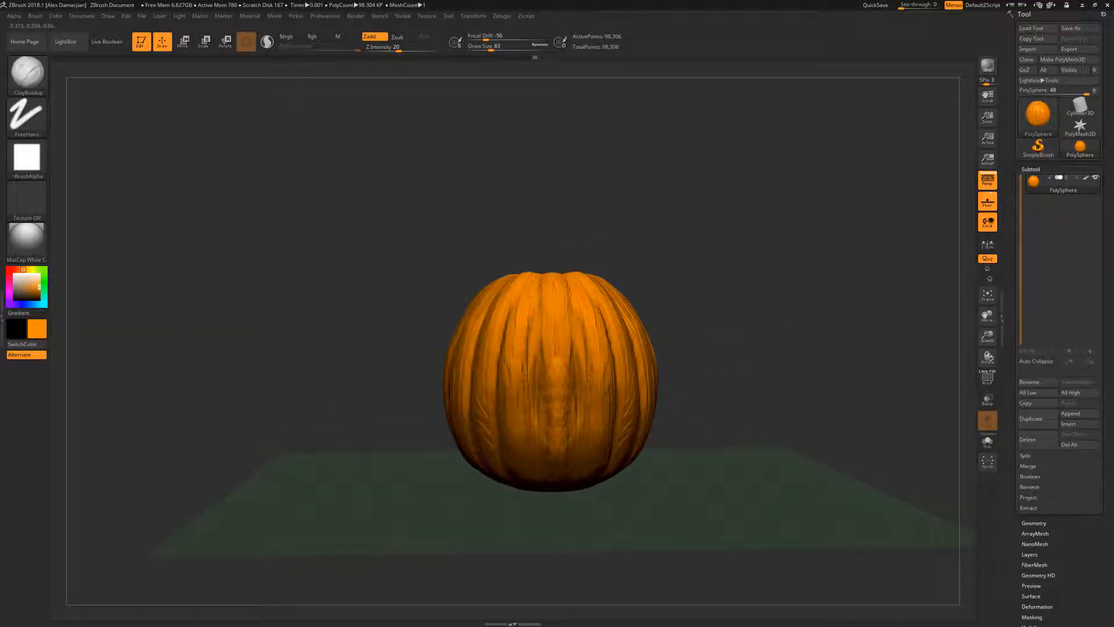
{"action": "mouse_move", "coordinate": [531, 427]}
{"action": "left_mouse_down"}
{"action": "mouse_move", "coordinate": [758, 236]}
{"action": "mouse_move", "coordinate": [857, 211]}
{"action": "mouse_move", "coordinate": [662, 282]}
{"action": "left_mouse_up"}
{"action": "mouse_move", "coordinate": [514, 317]}
{"action": "left_mouse_down"}
{"action": "mouse_move", "coordinate": [562, 379]}
{"action": "mouse_move", "coordinate": [590, 388]}
{"action": "left_mouse_up"}
{"action": "left_click_drag", "start_coordinate": [545, 310], "coordinate": [612, 417]}
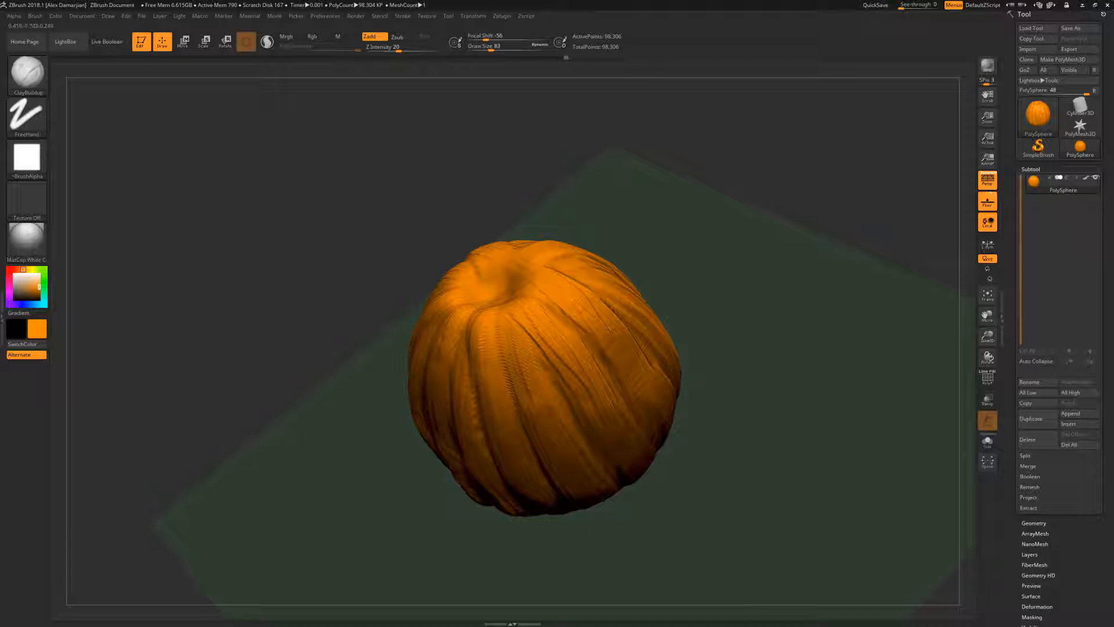
{"action": "left_click_drag", "start_coordinate": [607, 328], "coordinate": [616, 334]}
{"action": "left_click_drag", "start_coordinate": [743, 333], "coordinate": [669, 291], "text": "shift"}
{"action": "left_click_drag", "start_coordinate": [603, 238], "coordinate": [554, 315]}
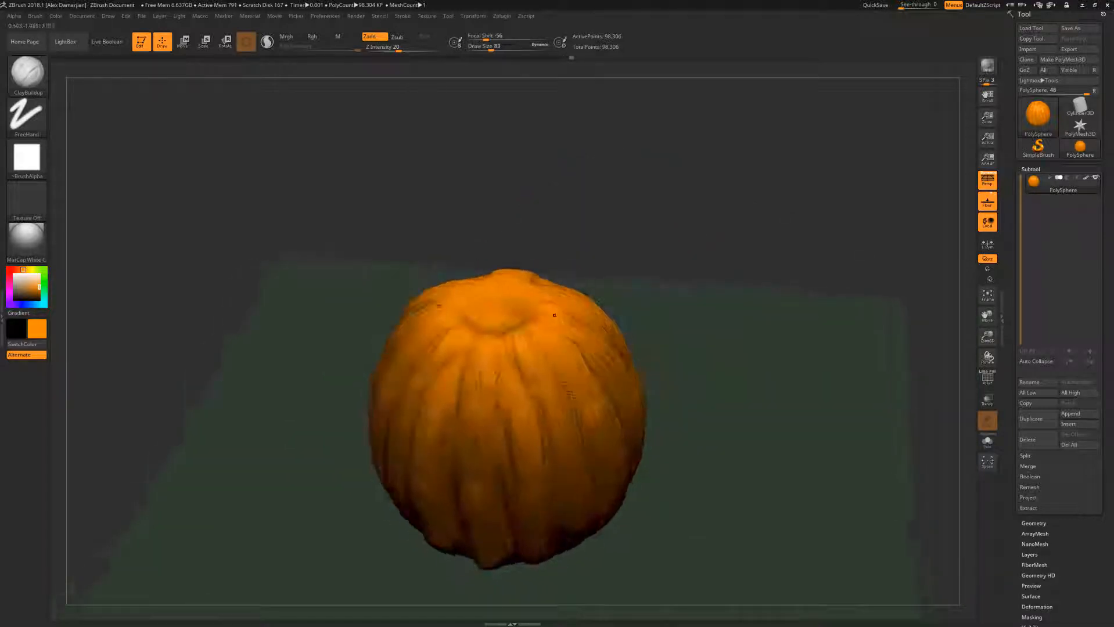
{"action": "left_click_drag", "start_coordinate": [519, 244], "coordinate": [511, 316]}
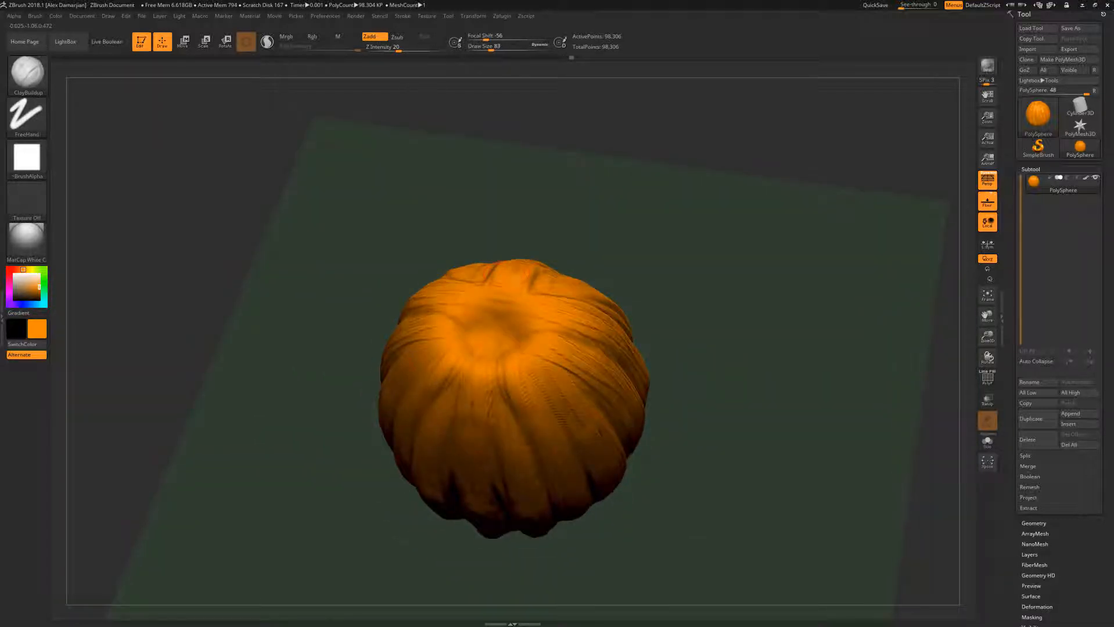
{"action": "left_click_drag", "start_coordinate": [514, 272], "coordinate": [493, 338]}
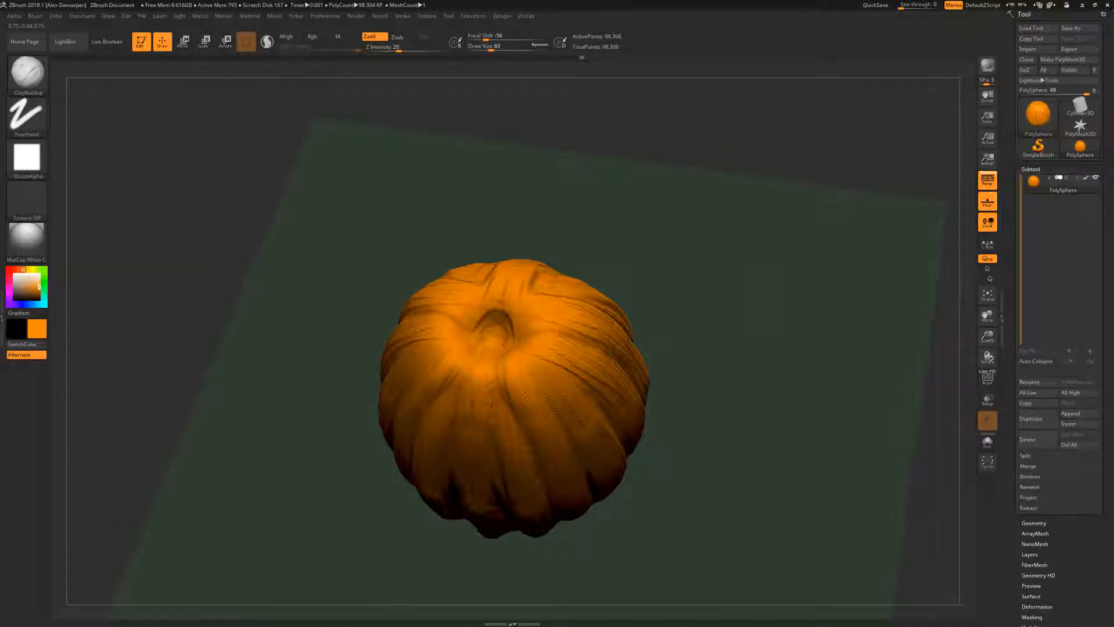
{"action": "mouse_move", "coordinate": [776, 299]}
{"action": "left_mouse_down", "text": "shift"}
{"action": "mouse_move", "coordinate": [721, 378]}
{"action": "mouse_move", "coordinate": [671, 381]}
{"action": "mouse_move", "coordinate": [671, 318]}
{"action": "mouse_move", "coordinate": [687, 320]}
{"action": "mouse_move", "coordinate": [689, 340]}
{"action": "left_mouse_up", "text": "shift"}
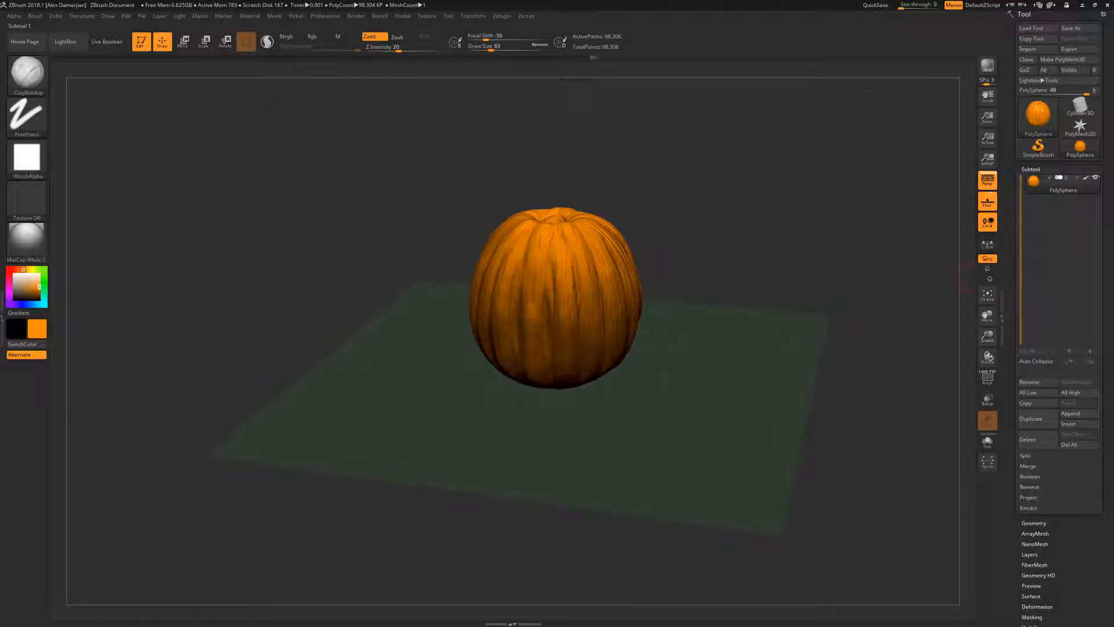
Step: Append a Cube3D as a new subtool and turn on its polypaint display
{"action": "left_click", "coordinate": [1078, 413]}
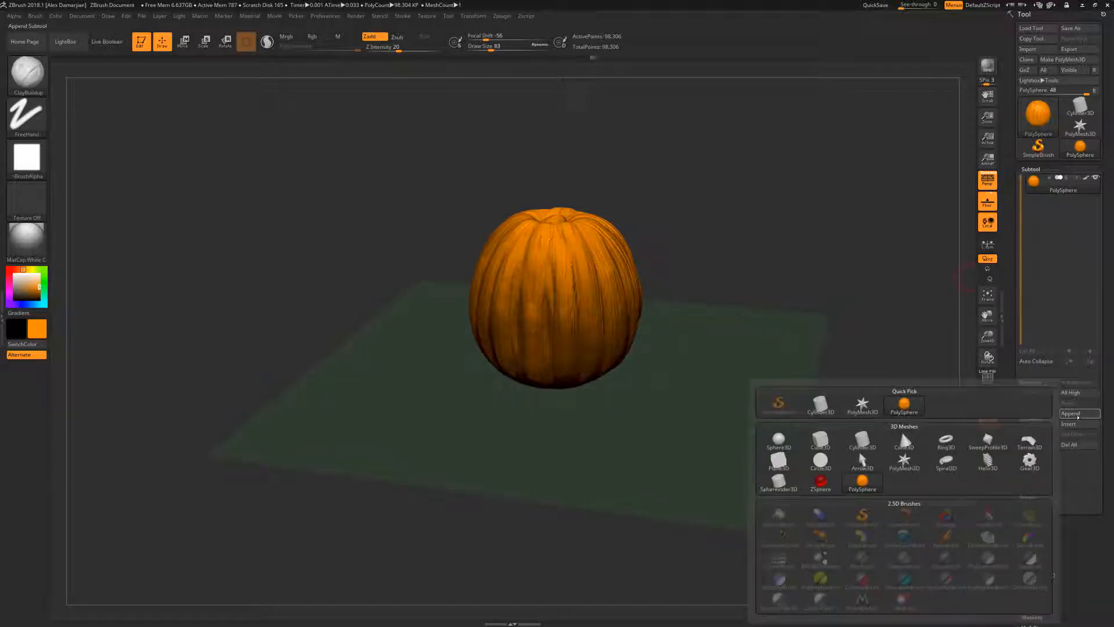
{"action": "left_click", "coordinate": [819, 441]}
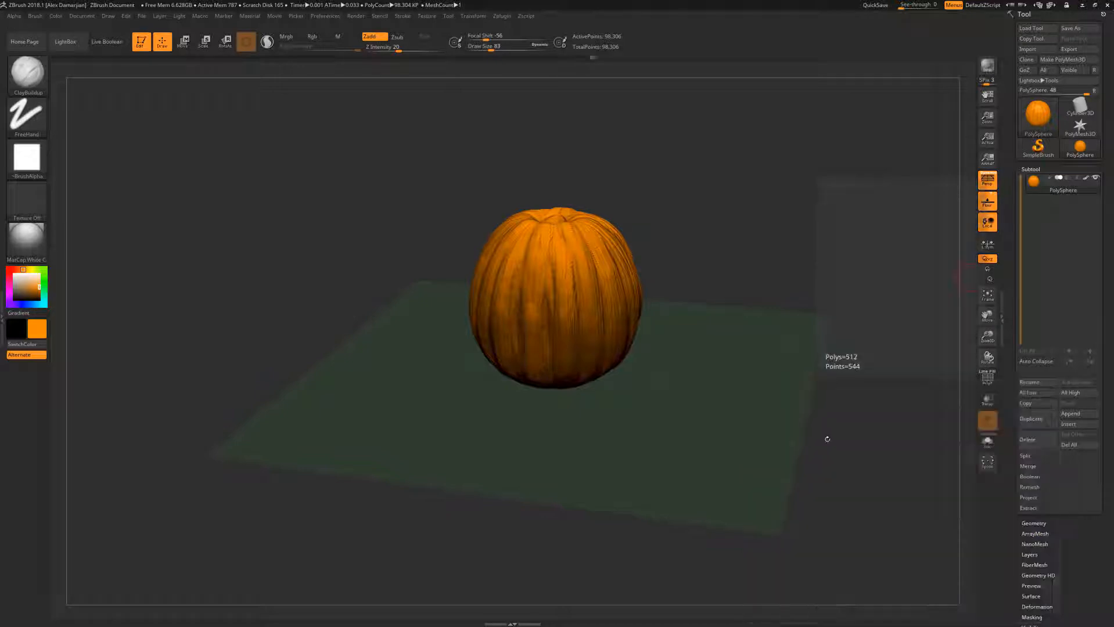
{"action": "left_click_drag", "start_coordinate": [722, 304], "coordinate": [703, 303]}
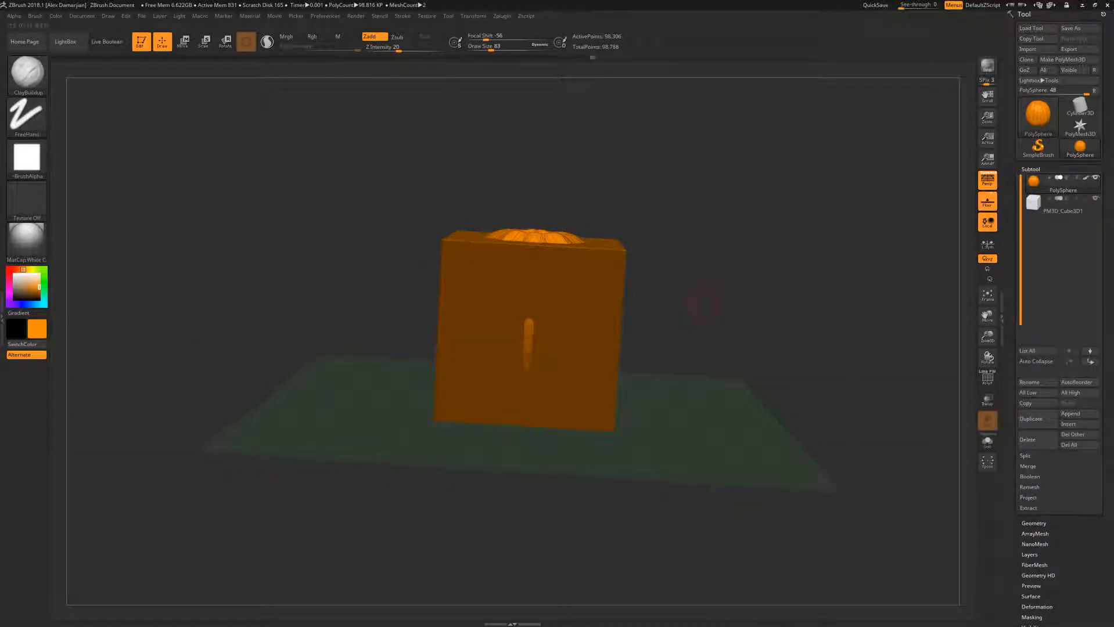
{"action": "left_click_drag", "start_coordinate": [622, 280], "coordinate": [614, 264]}
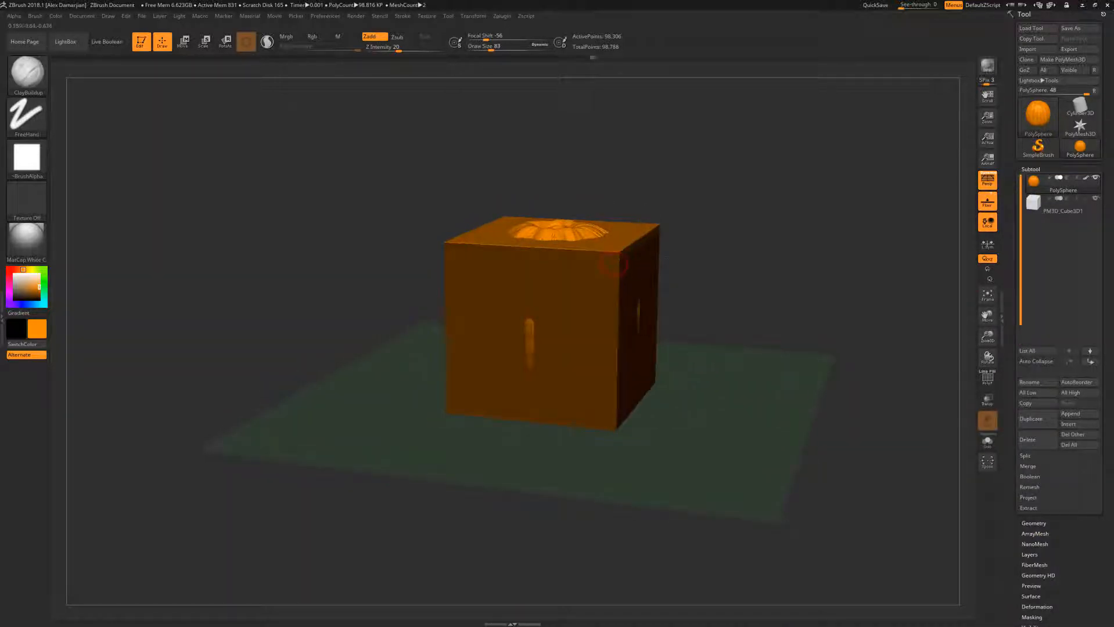
{"action": "left_click", "coordinate": [1088, 202]}
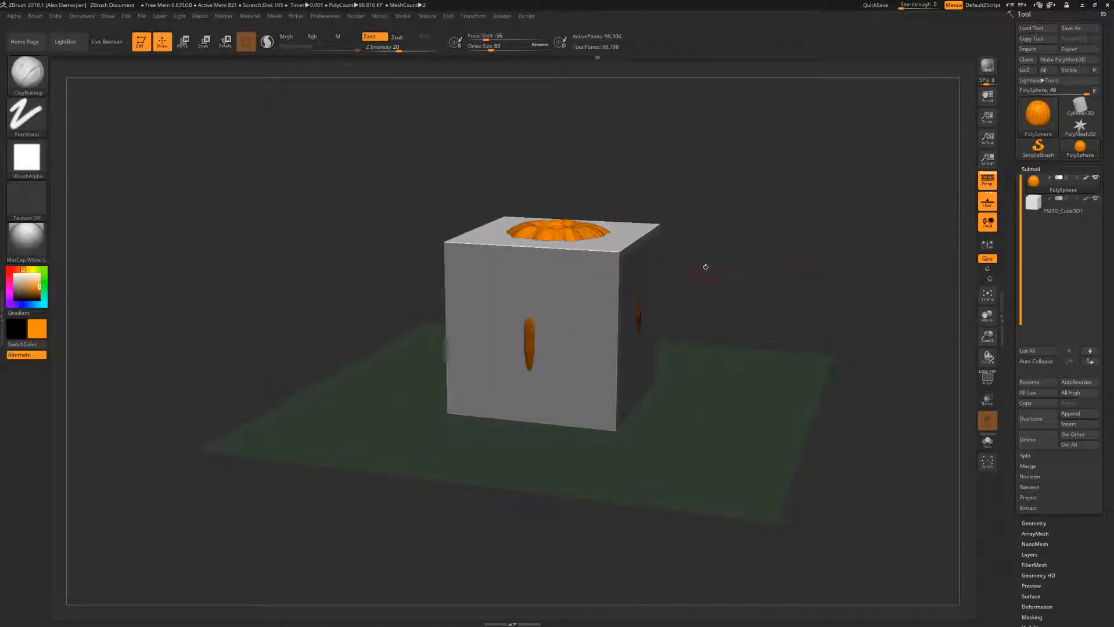
{"action": "key", "text": "F1"}
{"action": "key", "text": "F1"}
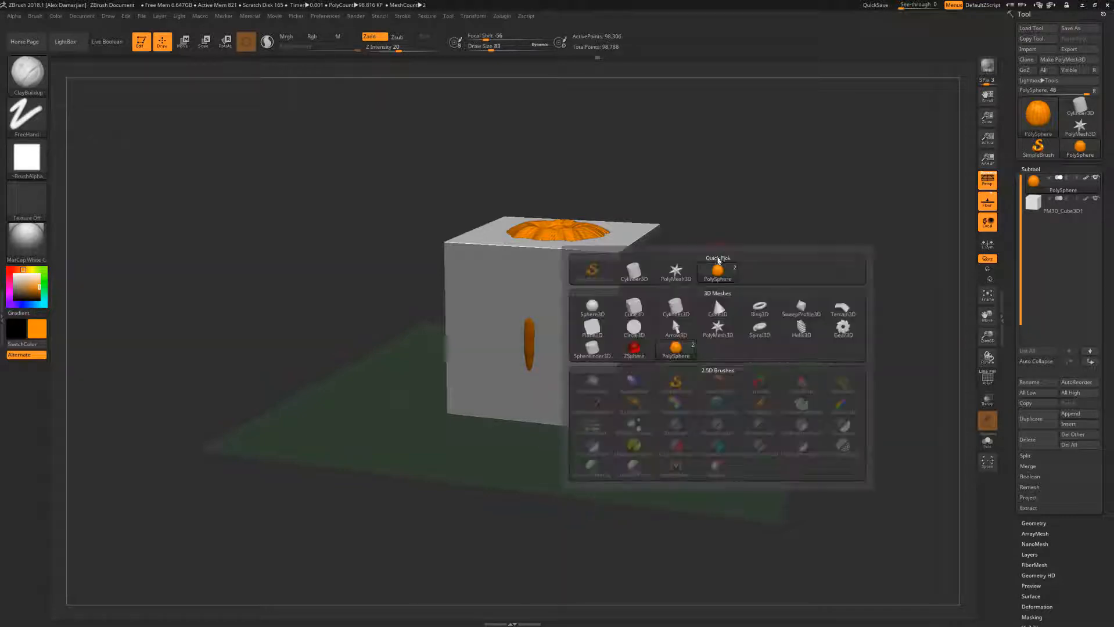
{"action": "left_click_drag", "start_coordinate": [738, 233], "coordinate": [741, 233]}
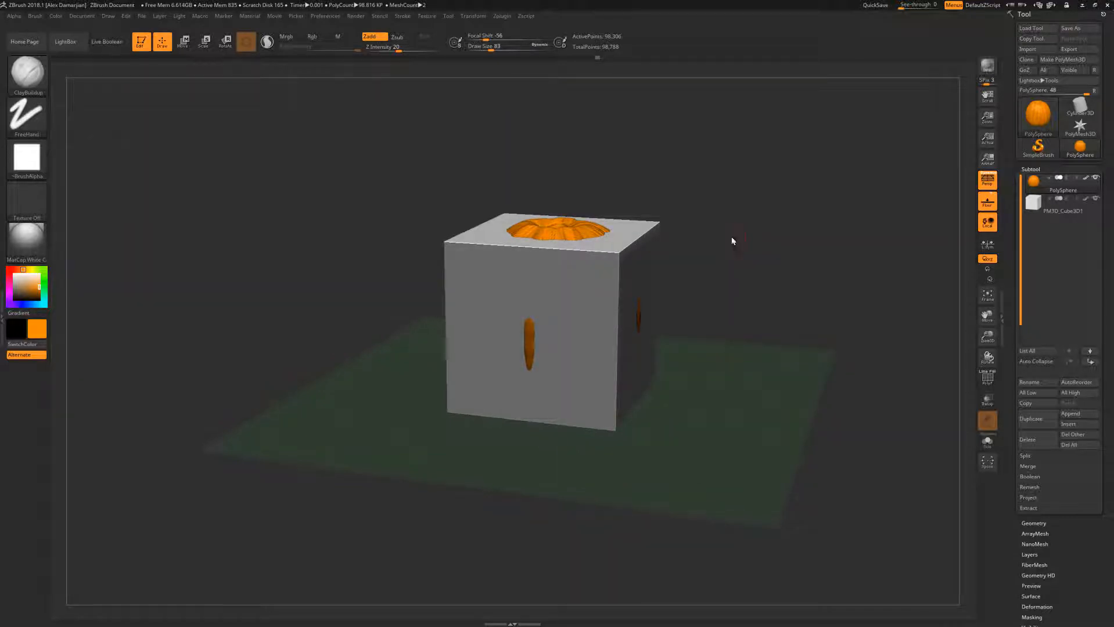
{"action": "key", "text": "F1"}
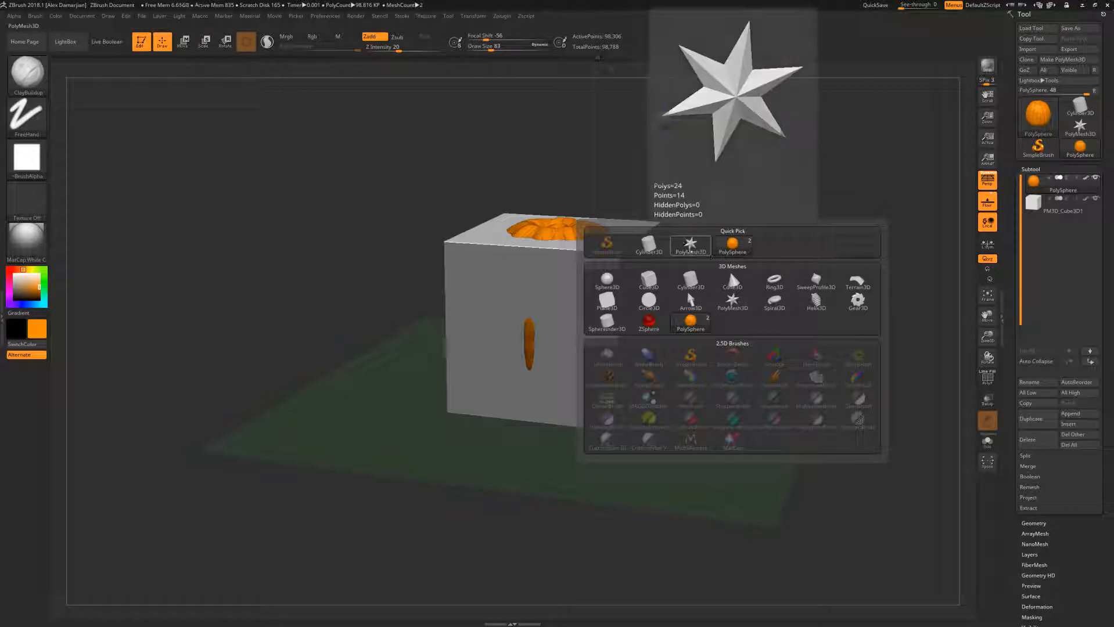
{"action": "left_click_drag", "start_coordinate": [667, 176], "coordinate": [695, 235]}
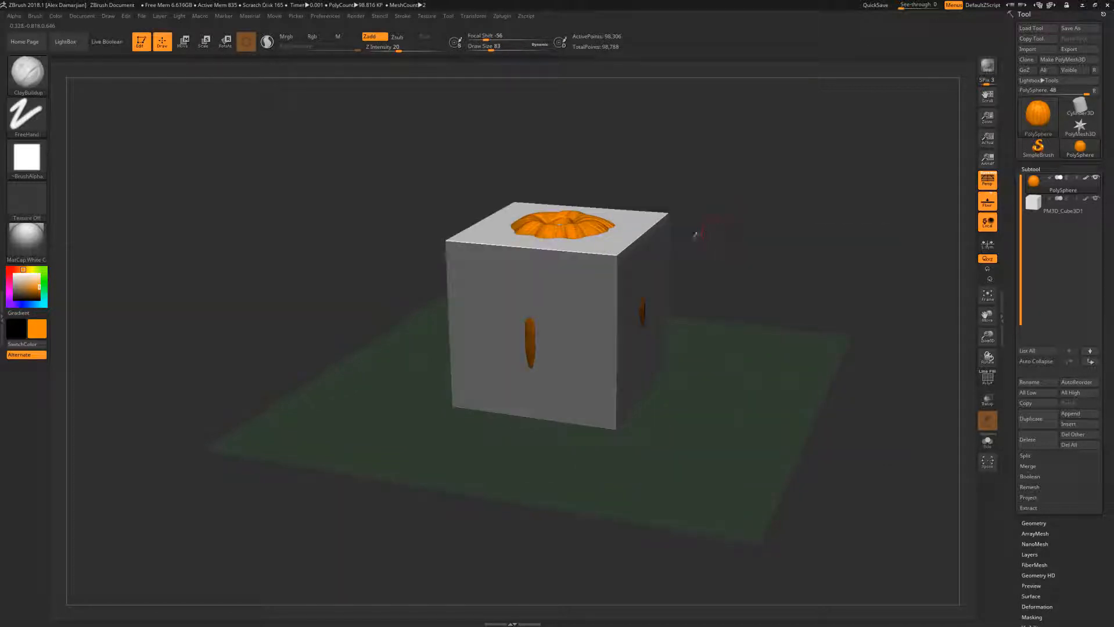
Step: Switch the active subtool to the cube, back to the pumpkin, and to the cube again
{"action": "left_click", "coordinate": [609, 374], "text": "alt"}
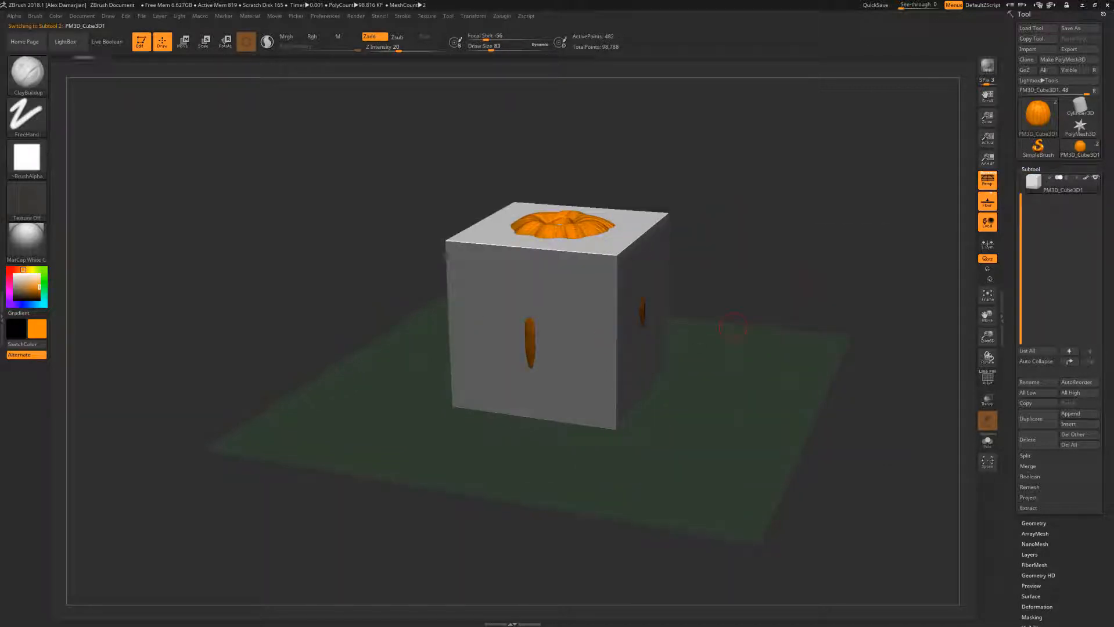
{"action": "left_click", "coordinate": [583, 224], "text": "alt"}
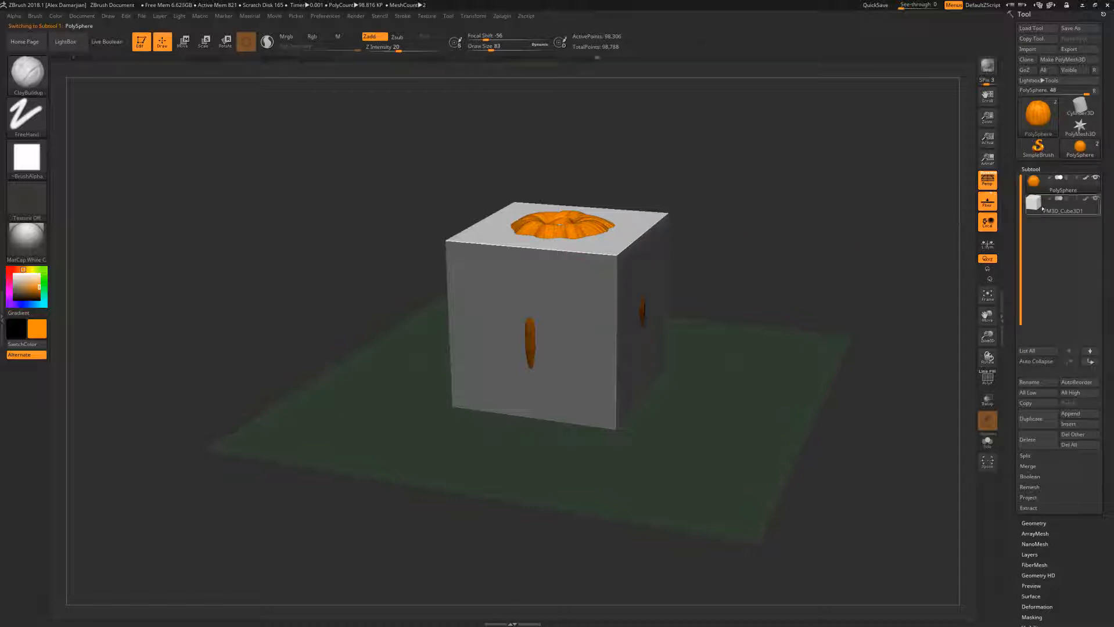
{"action": "left_click", "coordinate": [1063, 206]}
{"action": "mouse_move", "coordinate": [822, 273]}
{"action": "left_mouse_down"}
{"action": "mouse_move", "coordinate": [868, 237]}
{"action": "mouse_move", "coordinate": [793, 262]}
{"action": "mouse_move", "coordinate": [778, 314]}
{"action": "left_mouse_up"}
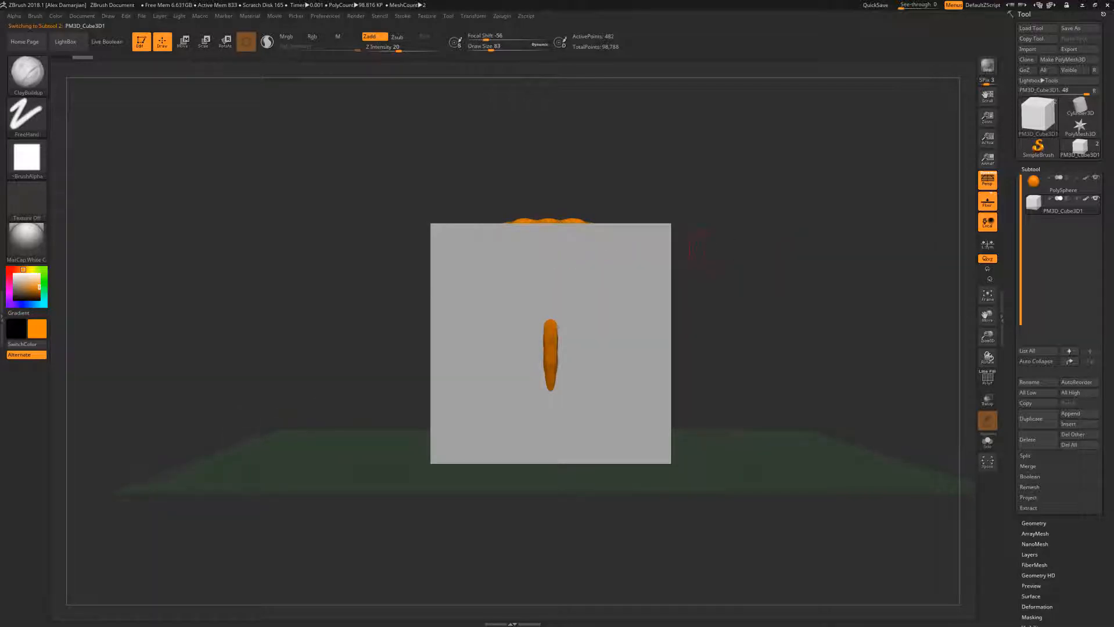
Step: Raise the cube above the pumpkin with the Move gizmo and scale it down uniformly to stem size
{"action": "left_click_drag", "start_coordinate": [718, 235], "coordinate": [701, 287]}
{"action": "key", "text": "w"}
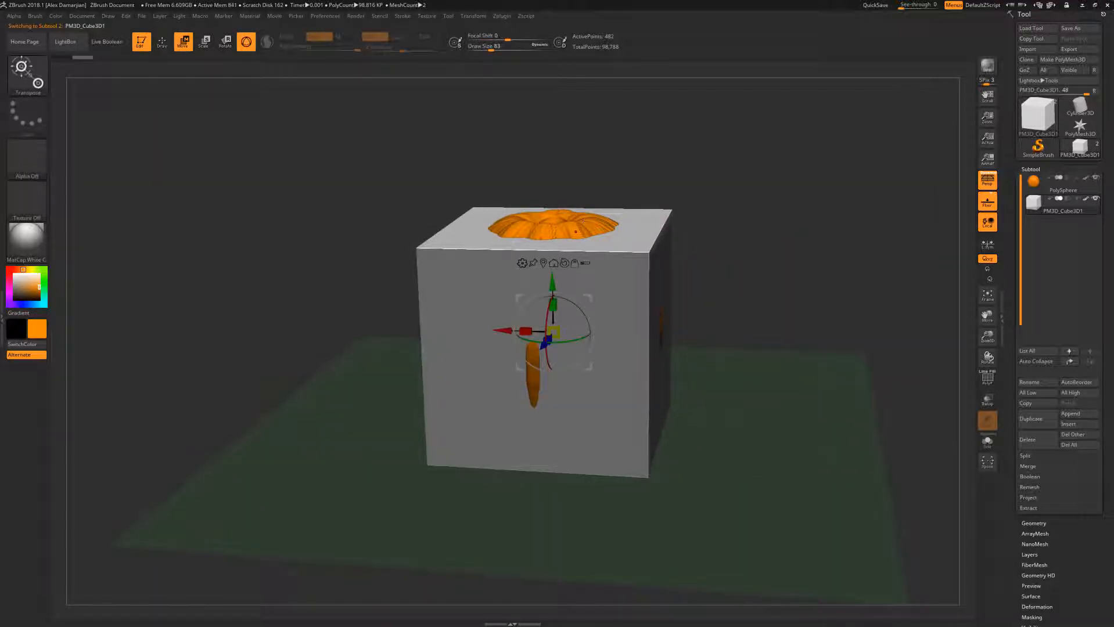
{"action": "left_click_drag", "start_coordinate": [331, 243], "coordinate": [350, 203]}
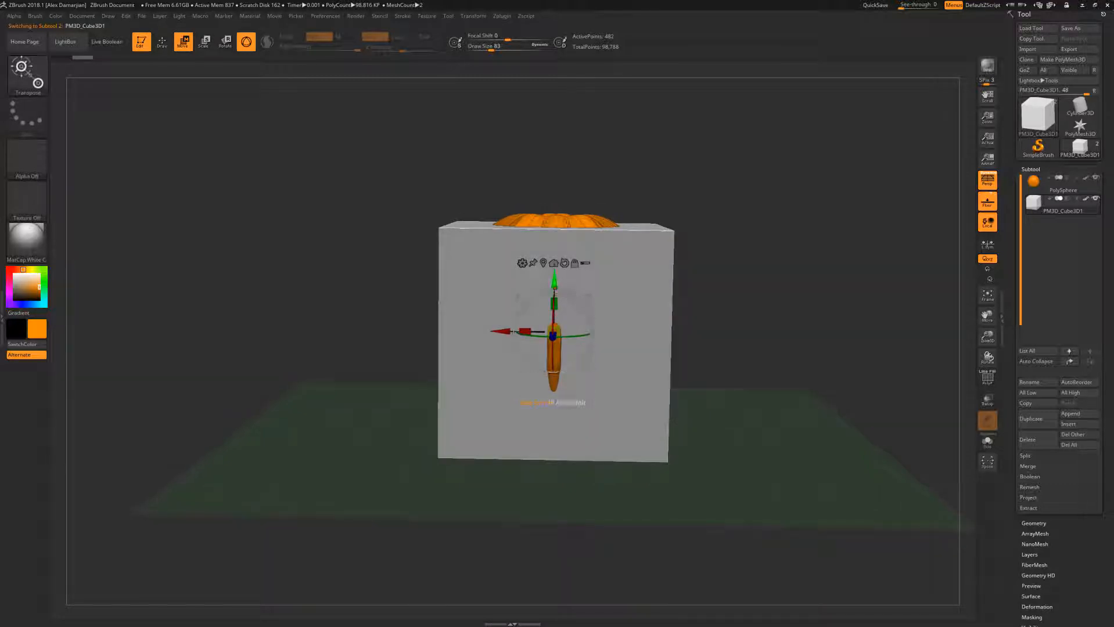
{"action": "left_click_drag", "start_coordinate": [555, 287], "coordinate": [596, 167]}
{"action": "left_click_drag", "start_coordinate": [793, 177], "coordinate": [754, 179]}
{"action": "left_click_drag", "start_coordinate": [562, 202], "coordinate": [526, 229]}
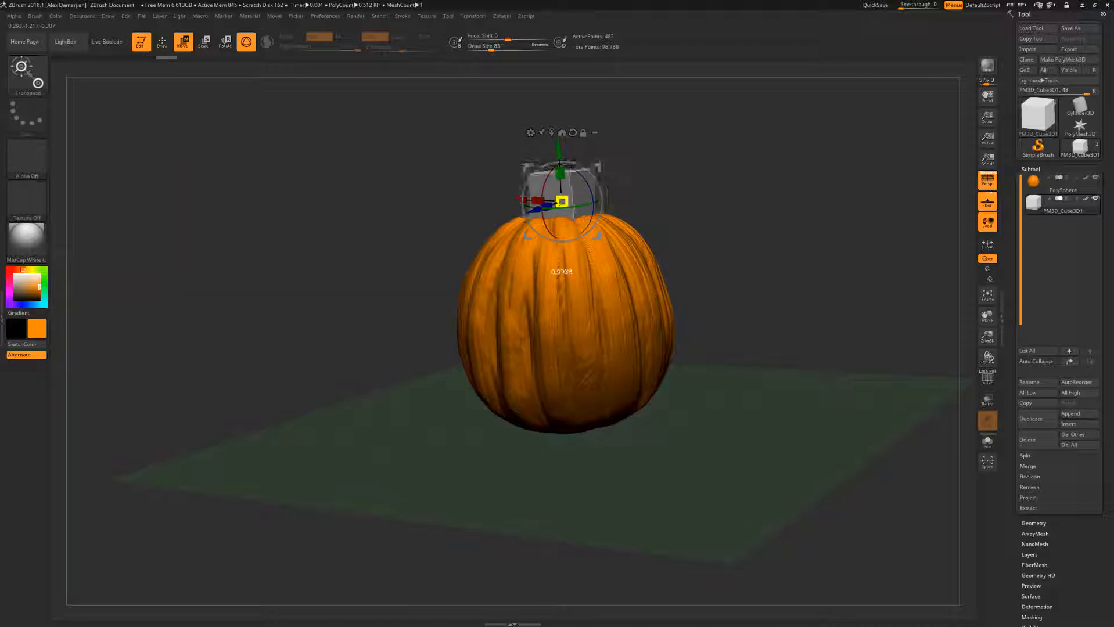
Step: Stretch the small cube vertically into a stem and centre it over the pumpkin's top from the side and front
{"action": "left_click_drag", "start_coordinate": [720, 181], "coordinate": [656, 182]}
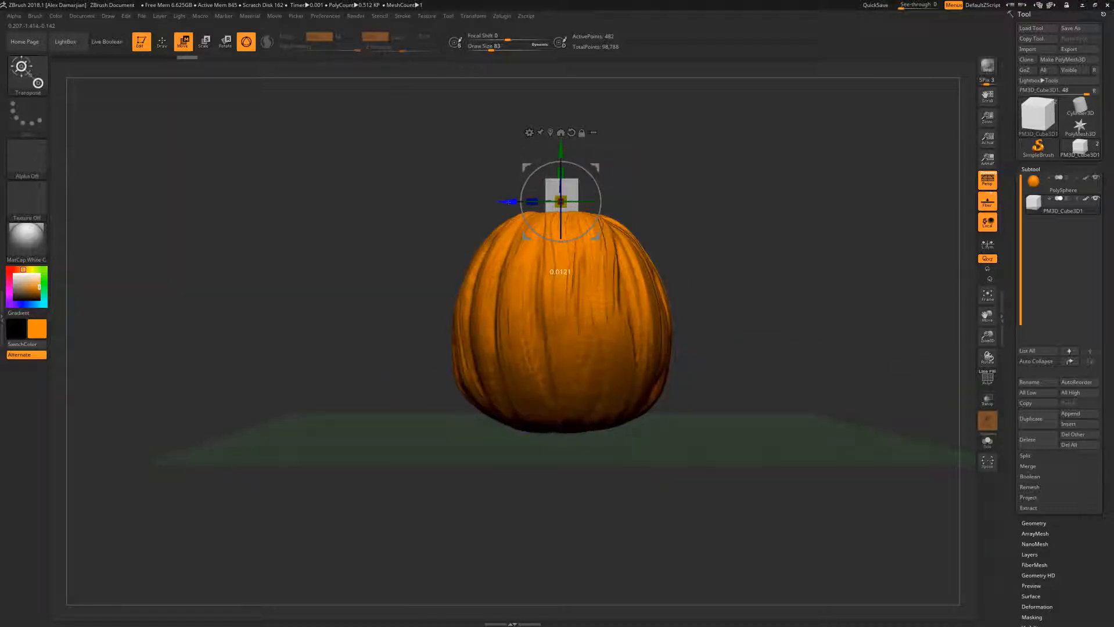
{"action": "left_click_drag", "start_coordinate": [572, 181], "coordinate": [571, 167]}
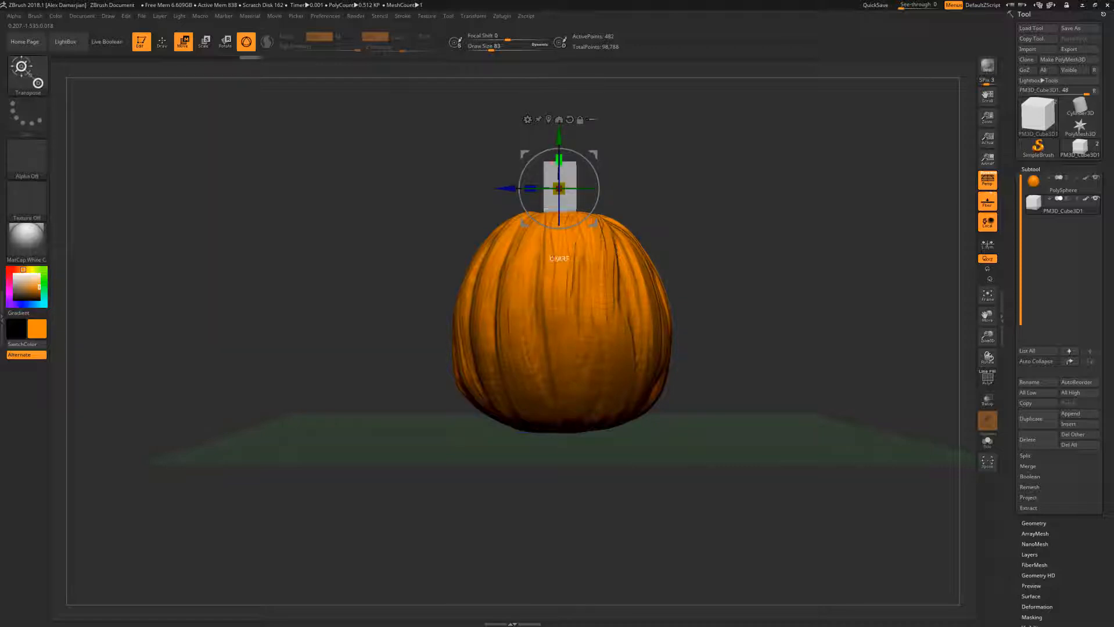
{"action": "left_click_drag", "start_coordinate": [679, 169], "coordinate": [697, 226]}
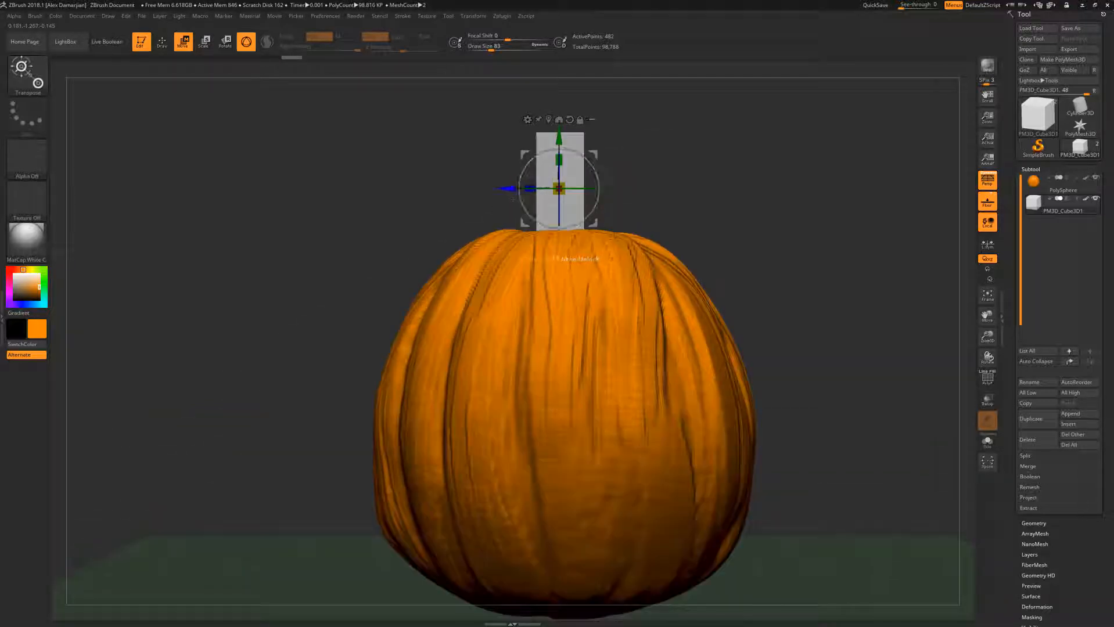
{"action": "left_click_drag", "start_coordinate": [508, 189], "coordinate": [504, 189]}
{"action": "left_click_drag", "start_coordinate": [633, 173], "coordinate": [700, 180]}
{"action": "left_click_drag", "start_coordinate": [502, 189], "coordinate": [494, 189]}
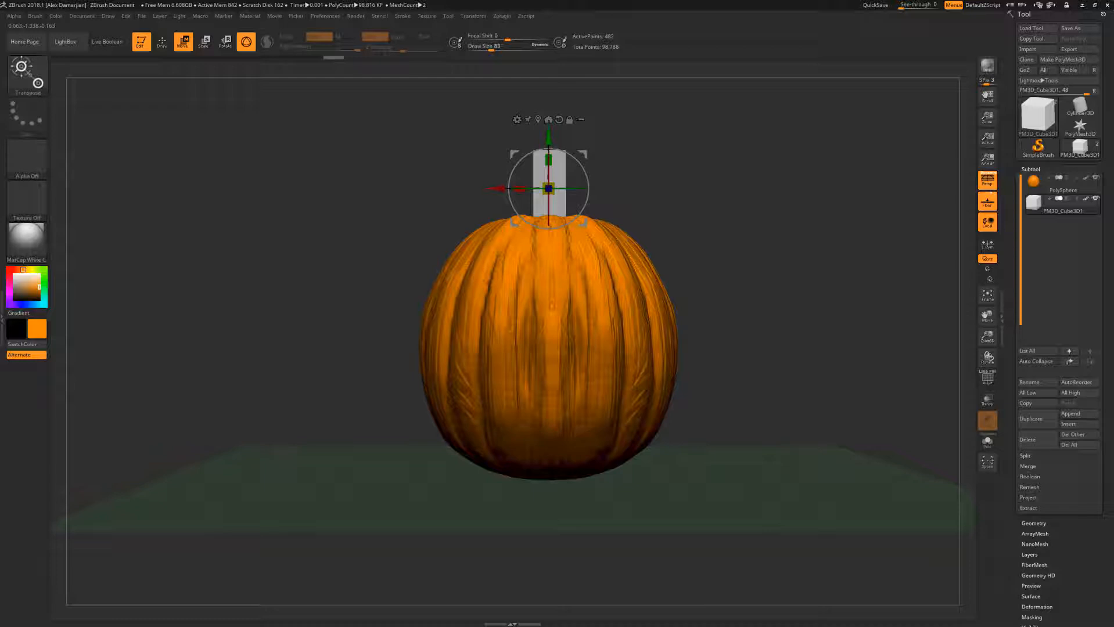
Step: Turn off perspective view and switch from the Move gizmo back to Draw mode
{"action": "key", "text": "p"}
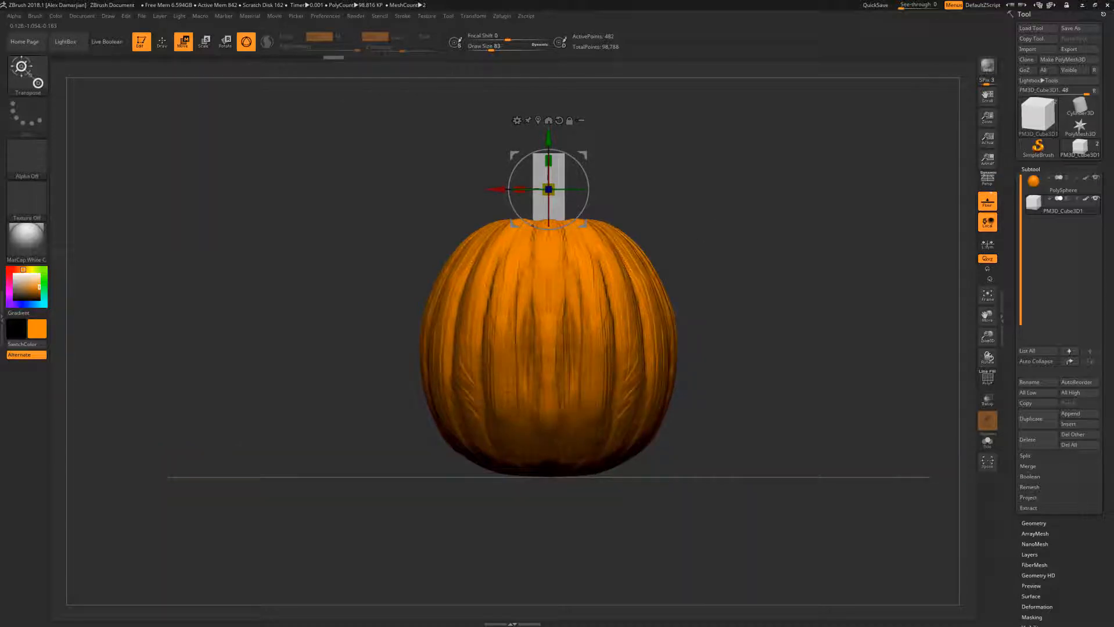
{"action": "key", "text": "p"}
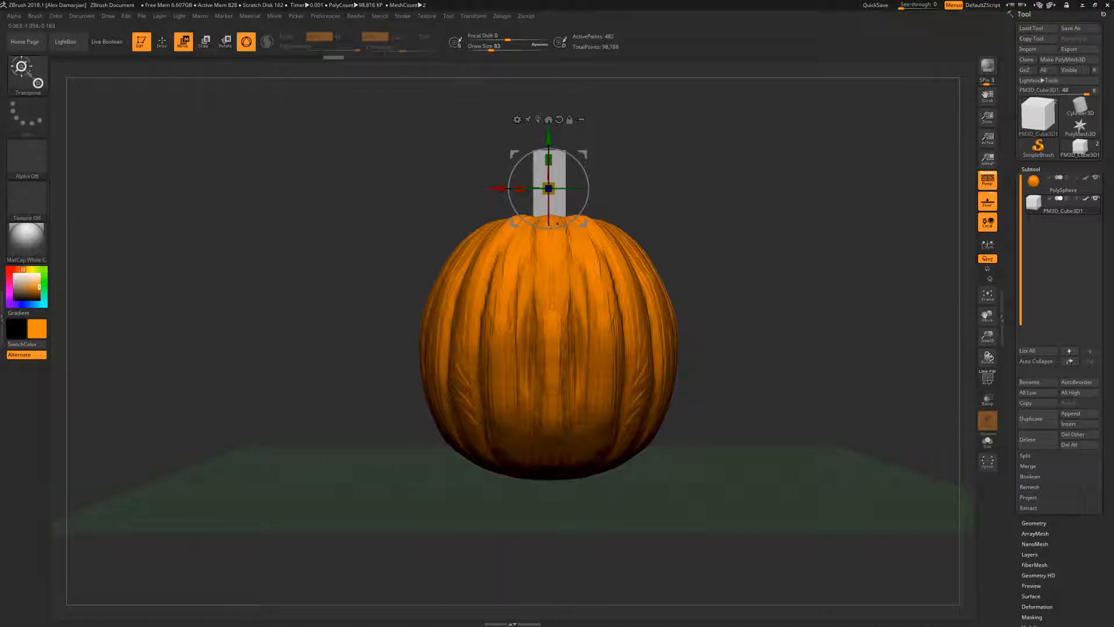
{"action": "key", "text": "p"}
{"action": "left_click_drag", "start_coordinate": [768, 212], "coordinate": [714, 245]}
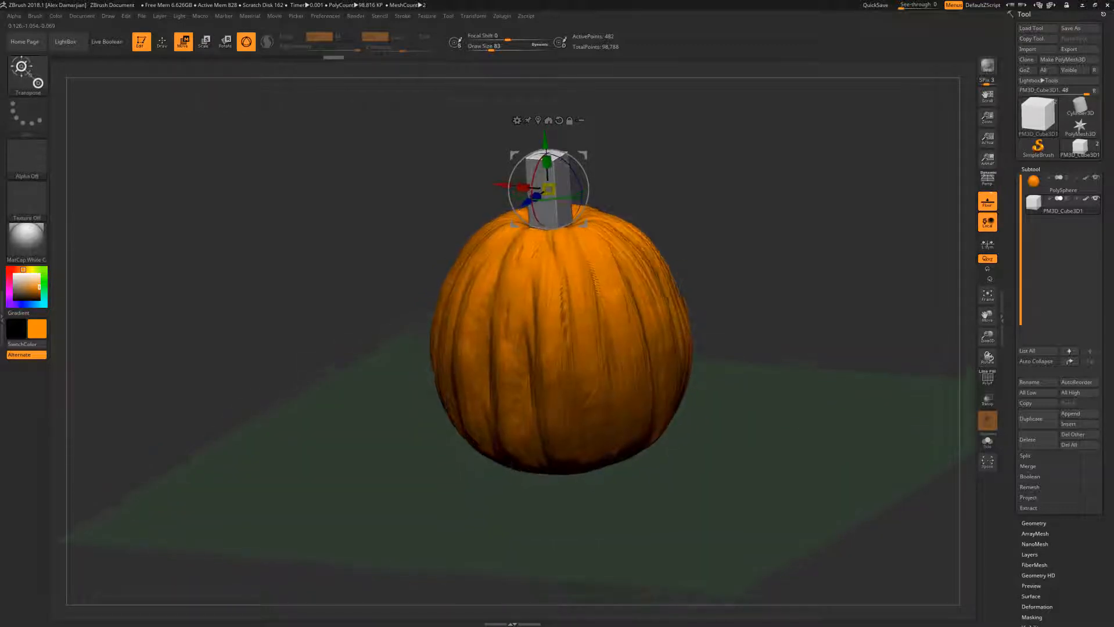
{"action": "key", "text": "q"}
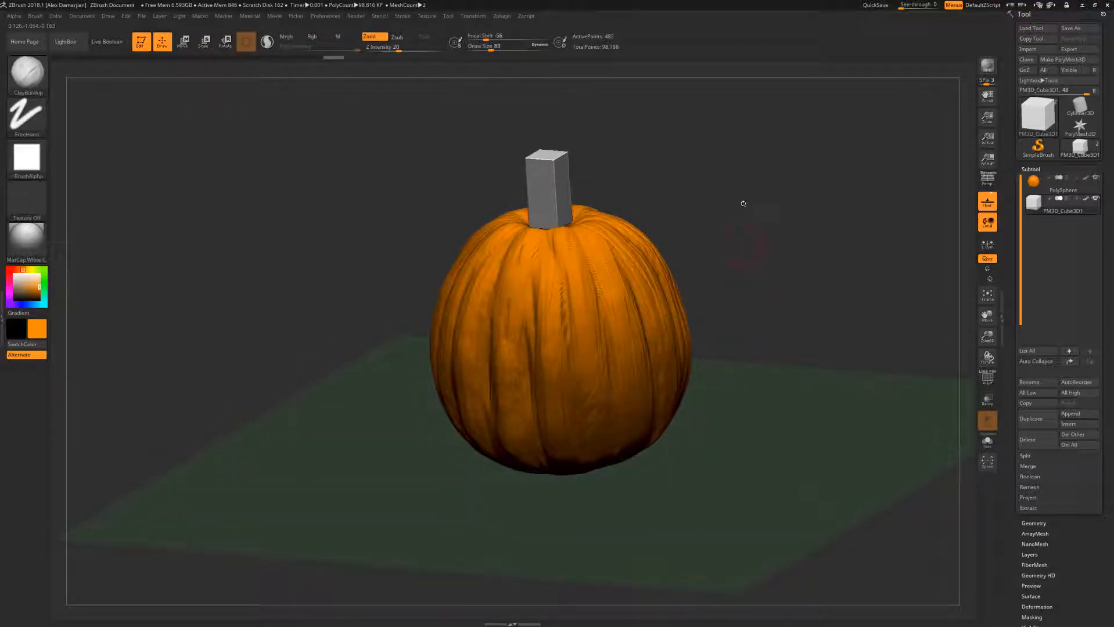
{"action": "left_click_drag", "start_coordinate": [804, 227], "coordinate": [856, 238]}
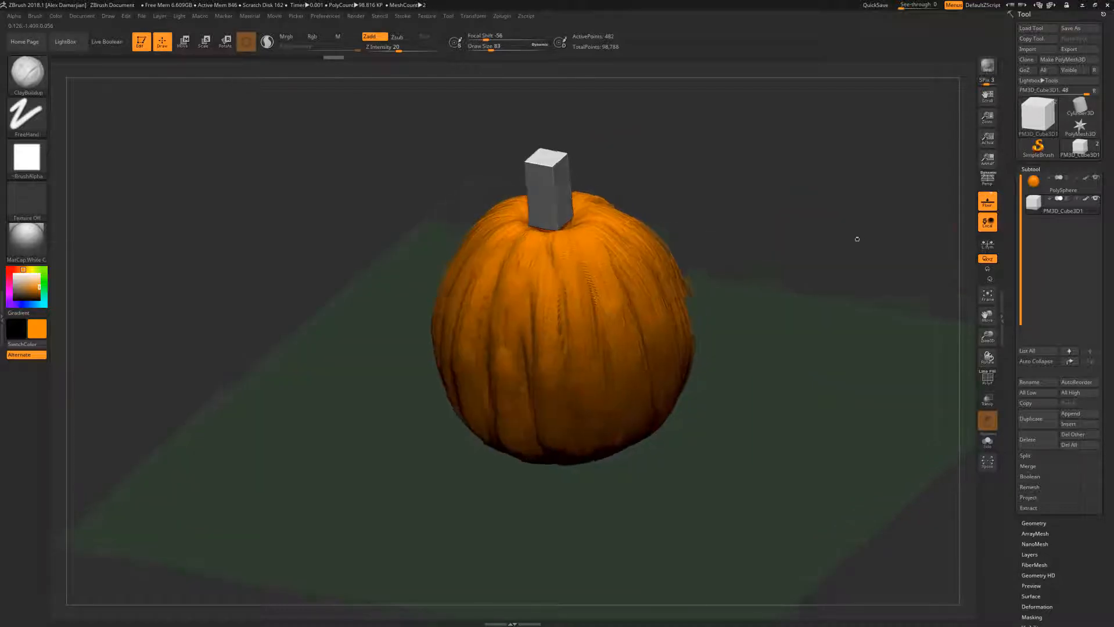
Step: Make the pumpkin the active subtool and merge it down with the cube stem, accepting the operation
{"action": "left_click", "coordinate": [1037, 183]}
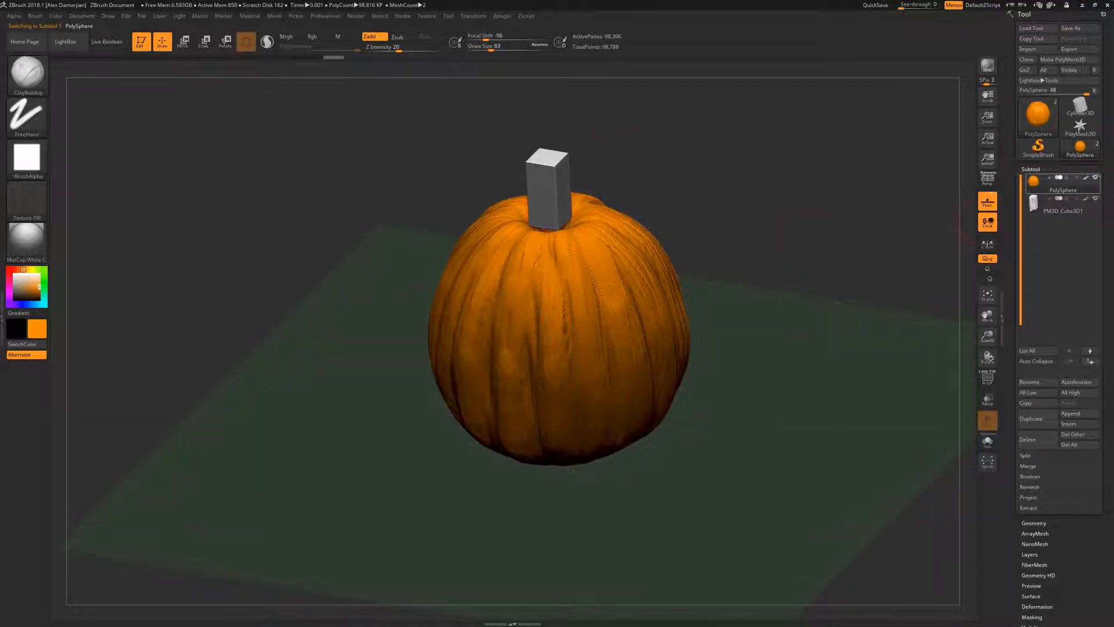
{"action": "left_click_drag", "start_coordinate": [662, 216], "coordinate": [941, 214]}
{"action": "mouse_move", "coordinate": [1038, 183]}
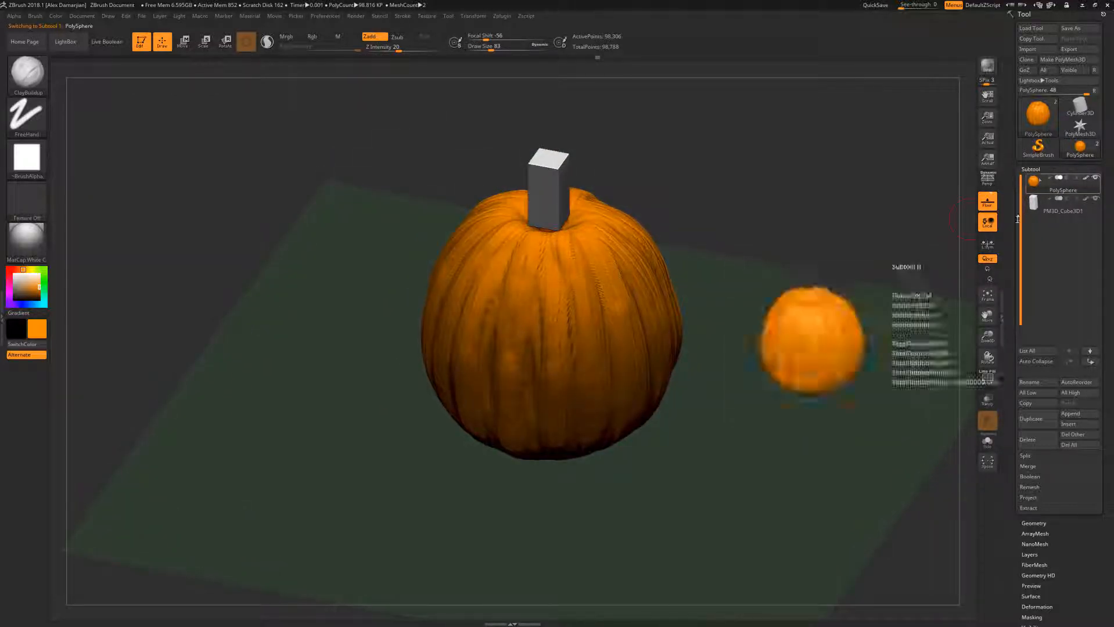
{"action": "left_click", "coordinate": [1036, 469]}
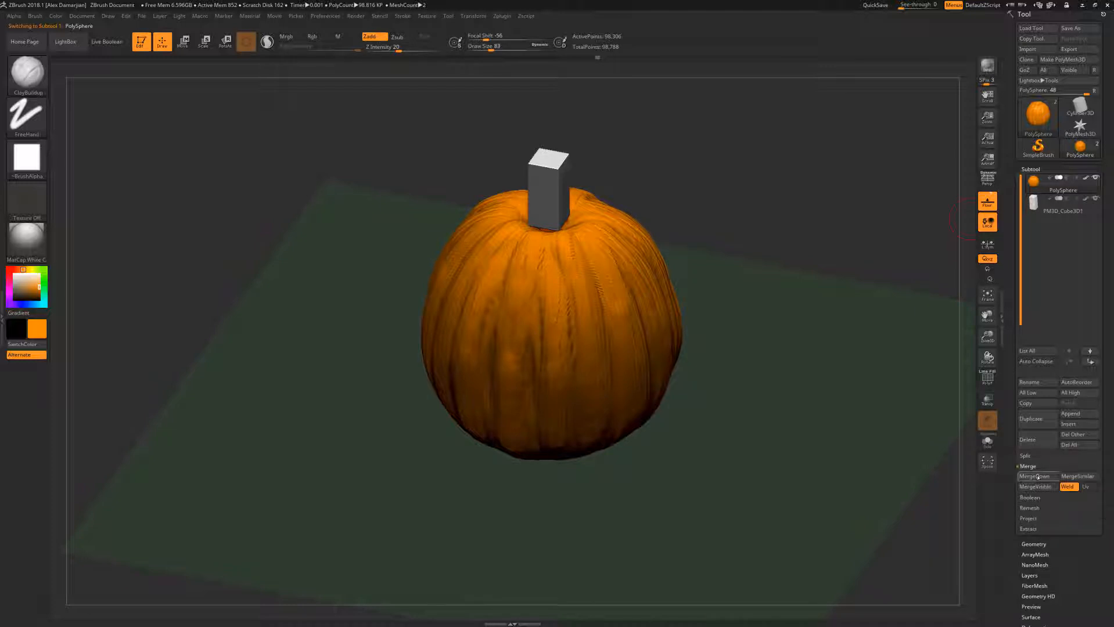
{"action": "left_click", "coordinate": [1037, 477]}
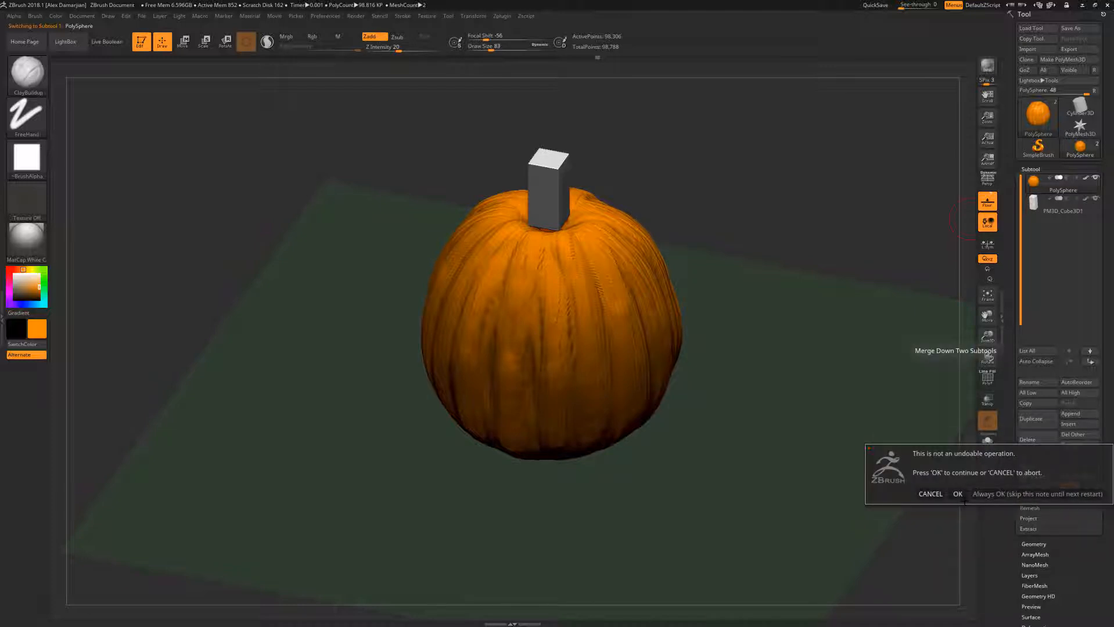
{"action": "left_click", "coordinate": [957, 494]}
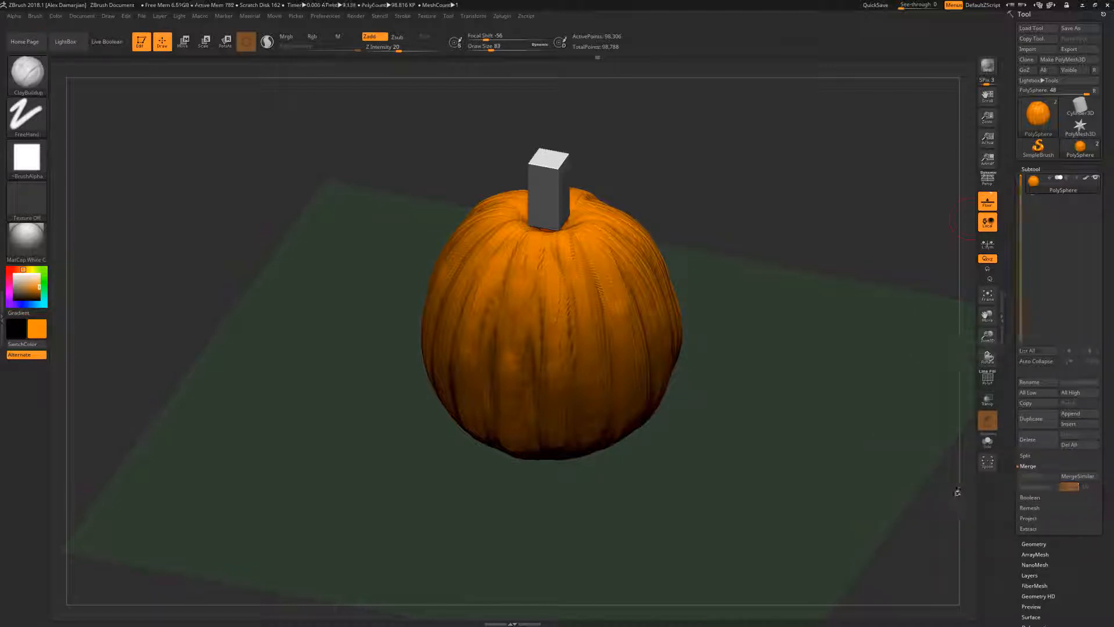
Step: Isolate the stem's polygroup, switch visibility to the pumpkin body alone, and show the whole mesh again
{"action": "left_click_drag", "start_coordinate": [784, 255], "coordinate": [826, 286]}
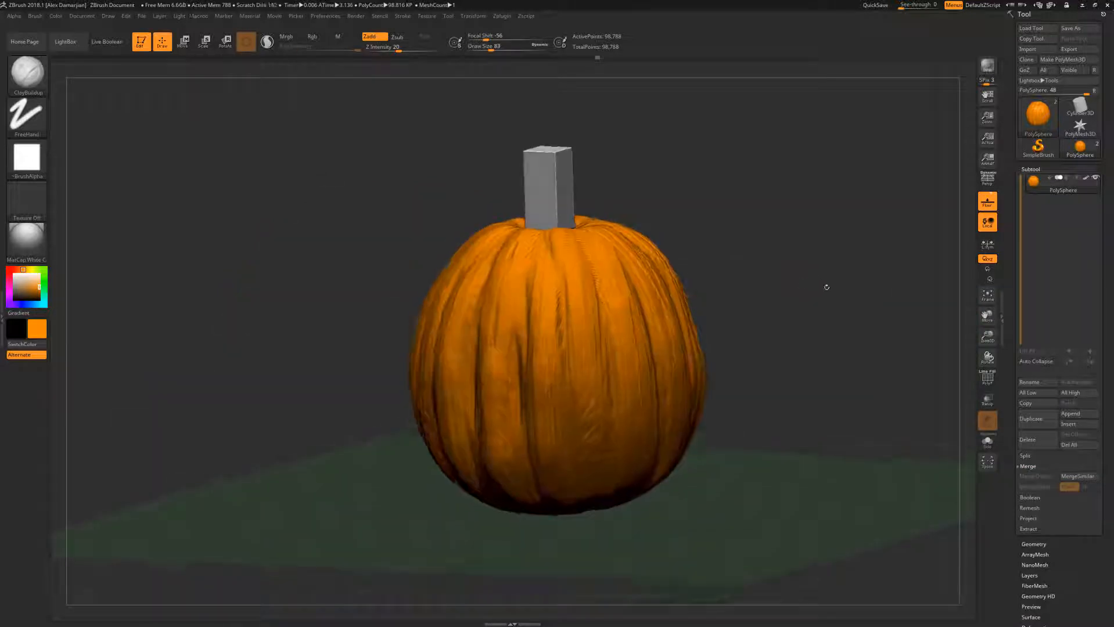
{"action": "left_click_drag", "start_coordinate": [734, 253], "coordinate": [772, 238]}
{"action": "left_click_drag", "start_coordinate": [380, 232], "coordinate": [385, 291], "text": "alt"}
{"action": "left_click_drag", "start_coordinate": [406, 264], "coordinate": [389, 317]}
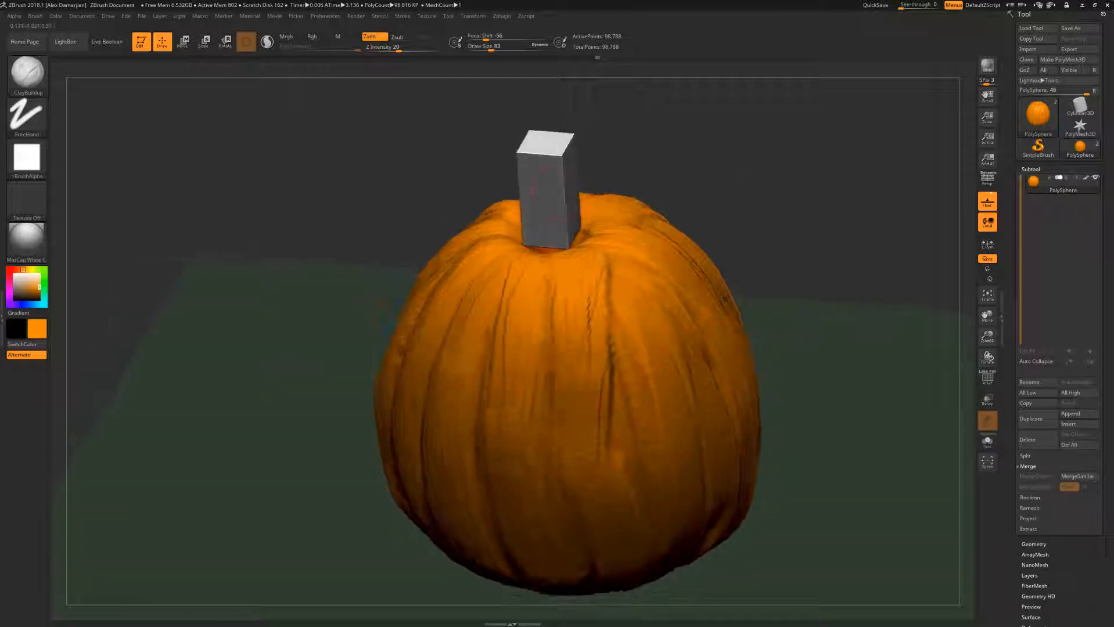
{"action": "left_click", "coordinate": [563, 189], "text": "ctrl+shift"}
{"action": "left_click_drag", "start_coordinate": [592, 522], "coordinate": [551, 447], "text": "shift"}
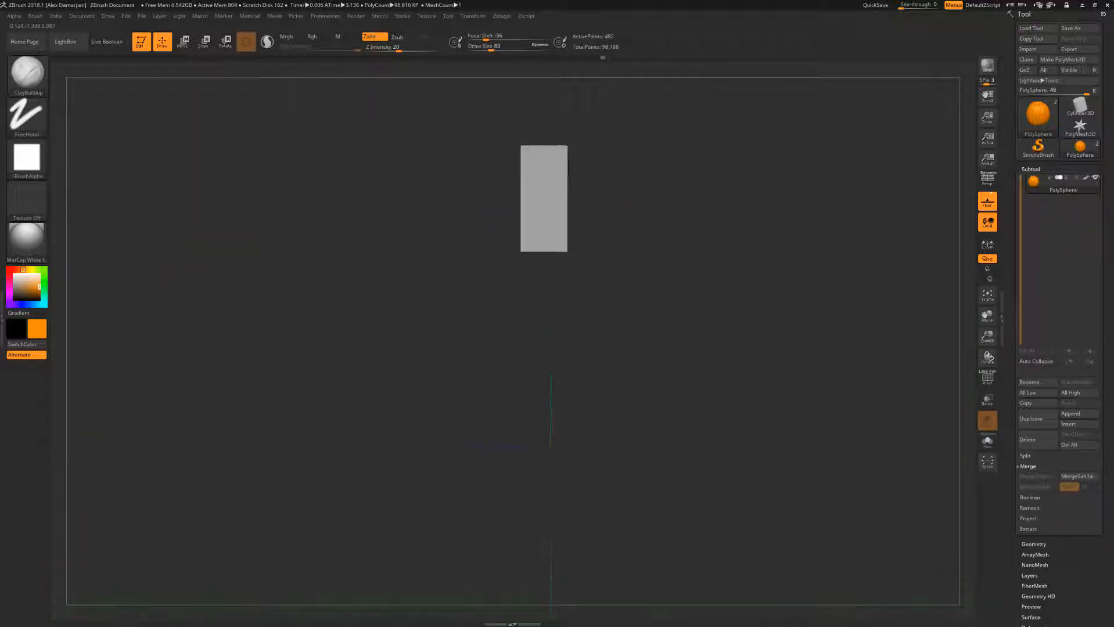
{"action": "left_click", "coordinate": [561, 200], "text": "ctrl+shift"}
{"action": "left_click_drag", "start_coordinate": [586, 186], "coordinate": [558, 261]}
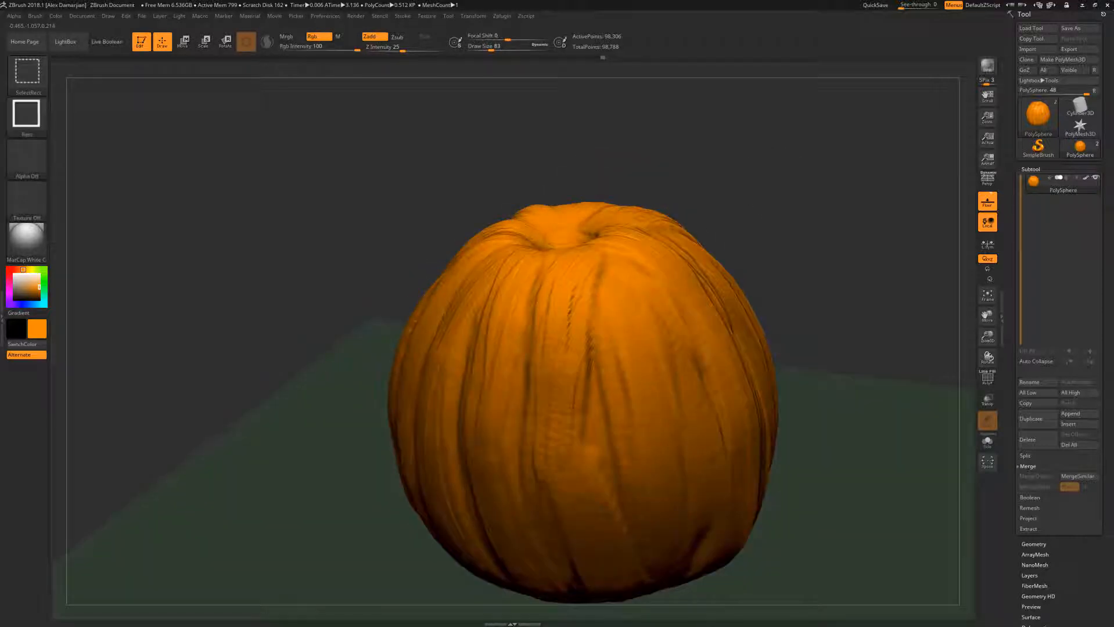
{"action": "left_click", "coordinate": [741, 151], "text": "ctrl+shift"}
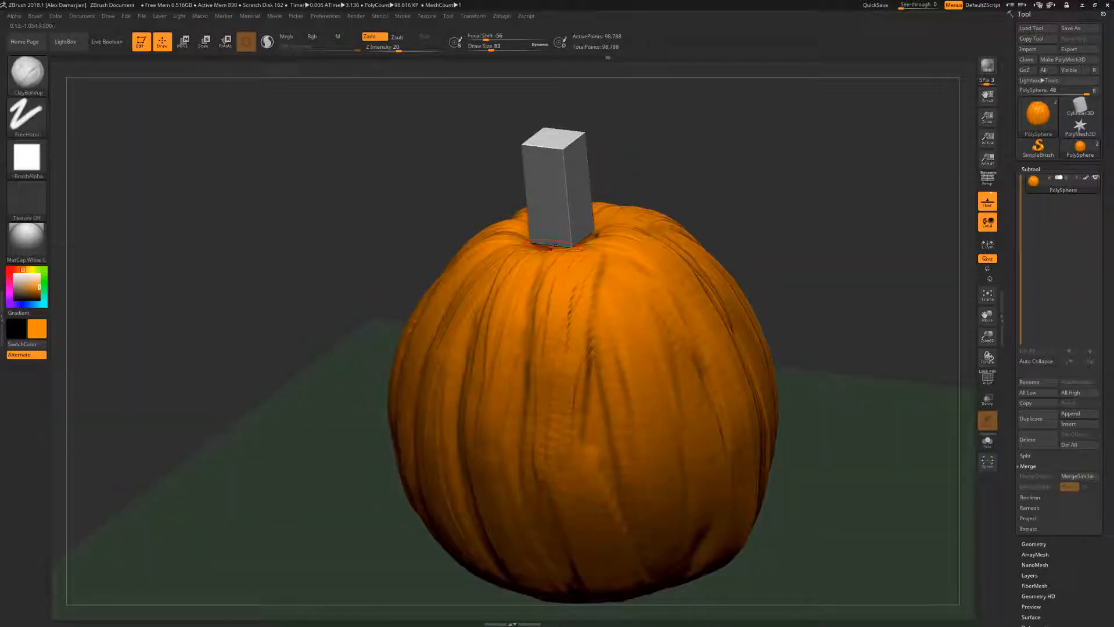
Step: Isolate the stem from the side, try moving it vertically with the Move gizmo, undo the move and unhide the pumpkin
{"action": "left_click_drag", "start_coordinate": [723, 212], "coordinate": [755, 176], "text": "shift"}
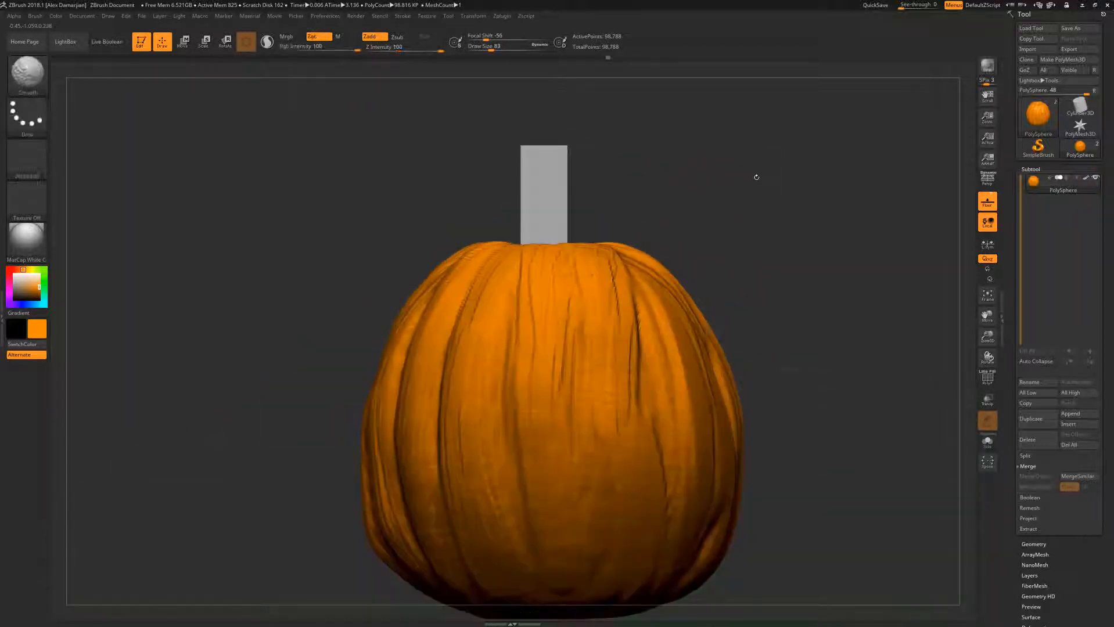
{"action": "left_click", "coordinate": [561, 184], "text": "ctrl+shift"}
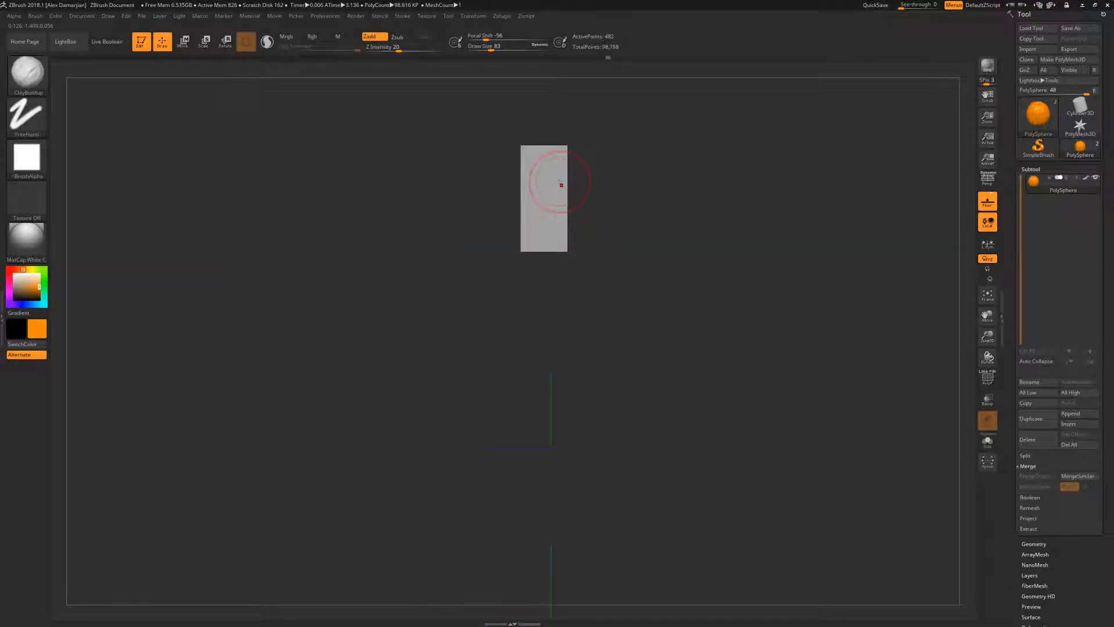
{"action": "key", "text": "w"}
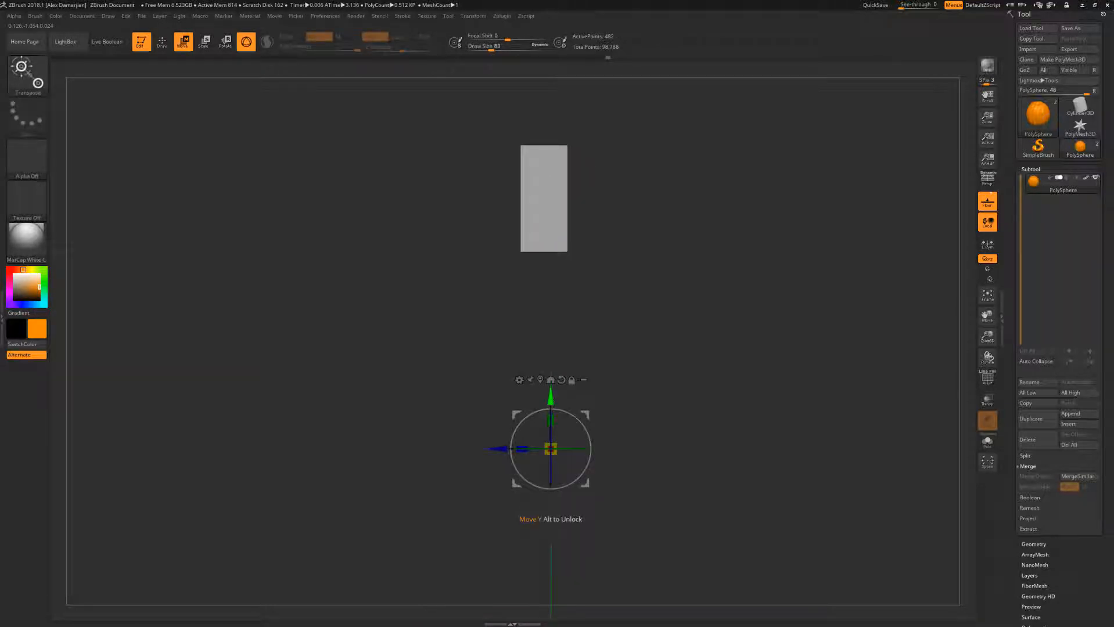
{"action": "left_click_drag", "start_coordinate": [551, 397], "coordinate": [550, 394]}
{"action": "key", "text": "ctrl+z"}
{"action": "left_click", "coordinate": [696, 253], "text": "ctrl+shift"}
{"action": "key", "text": "ctrl+z"}
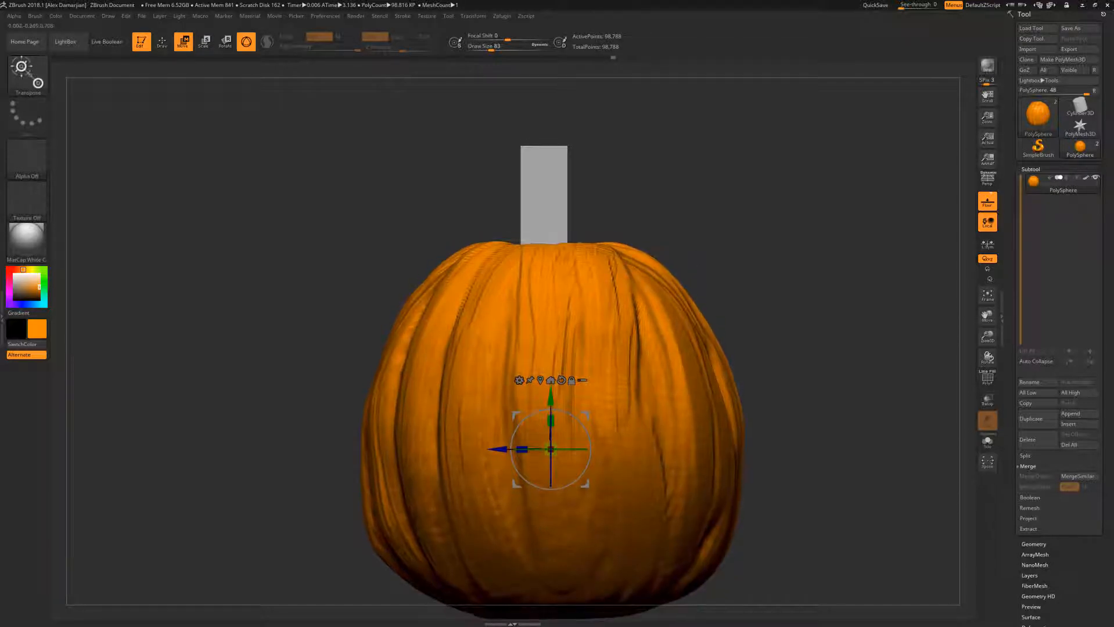
Step: With Solo mode switched on, mask the pumpkin body, lower the stem slightly into the pumpkin's top, and switch Solo off
{"action": "left_click_drag", "start_coordinate": [824, 256], "coordinate": [755, 302]}
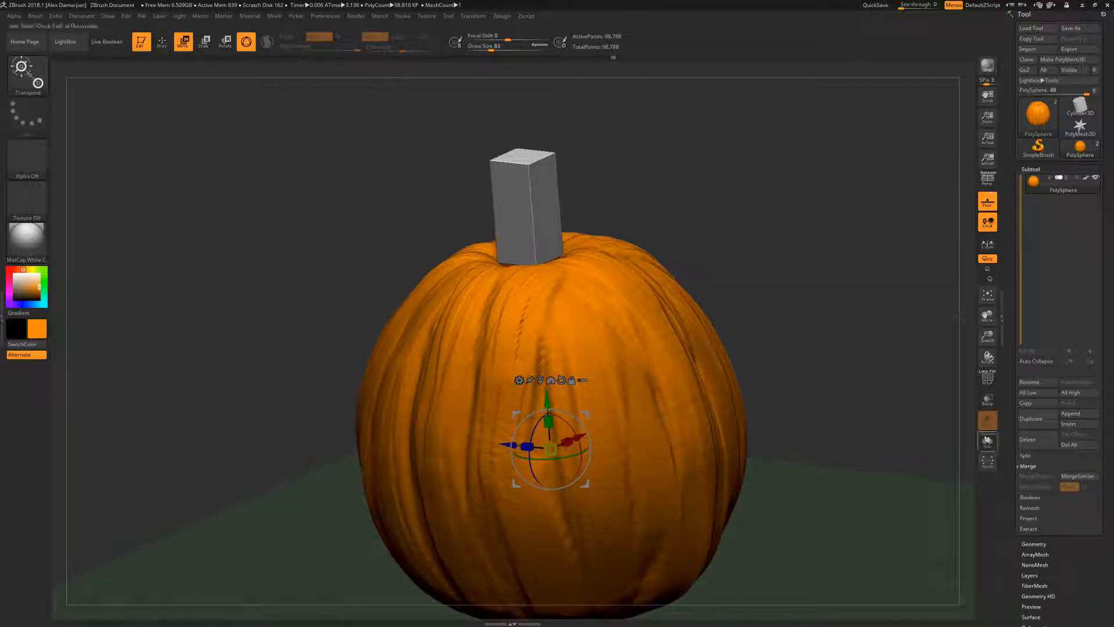
{"action": "left_click", "coordinate": [987, 441]}
{"action": "left_click", "coordinate": [525, 221], "text": "ctrl"}
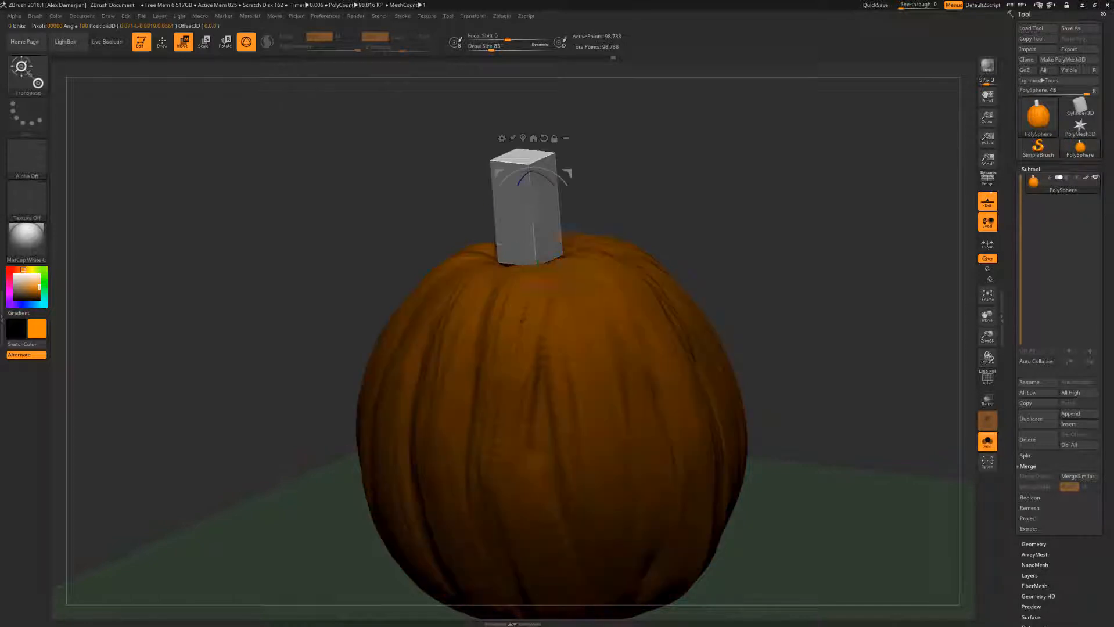
{"action": "left_click_drag", "start_coordinate": [536, 264], "coordinate": [539, 290]}
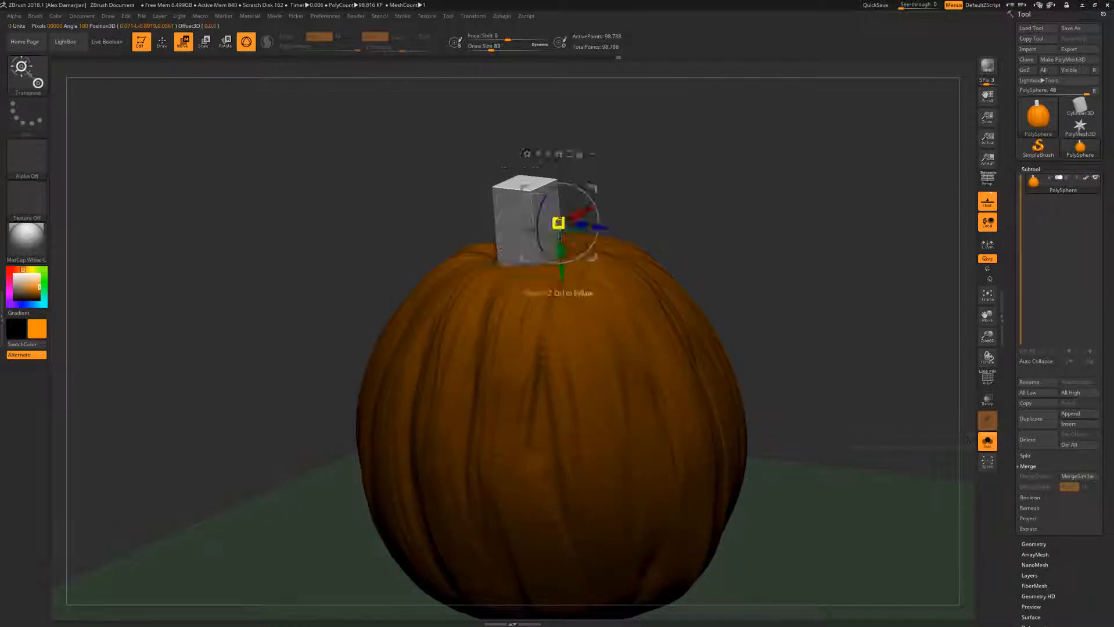
{"action": "left_click_drag", "start_coordinate": [561, 246], "coordinate": [565, 254]}
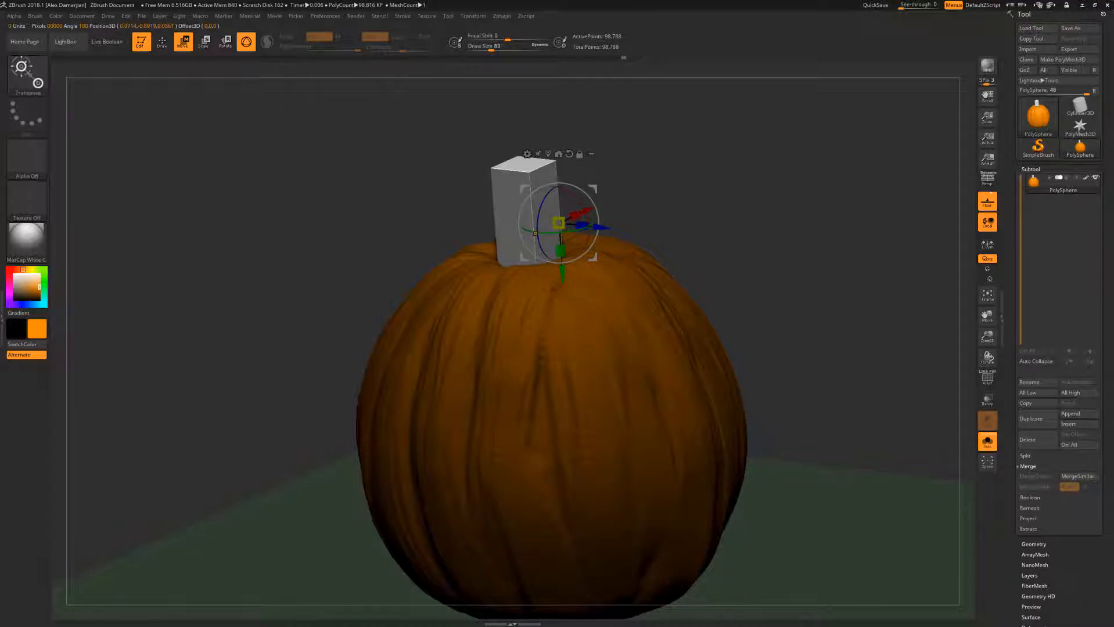
{"action": "right_click_drag", "start_coordinate": [569, 273], "coordinate": [605, 269], "text": "shift"}
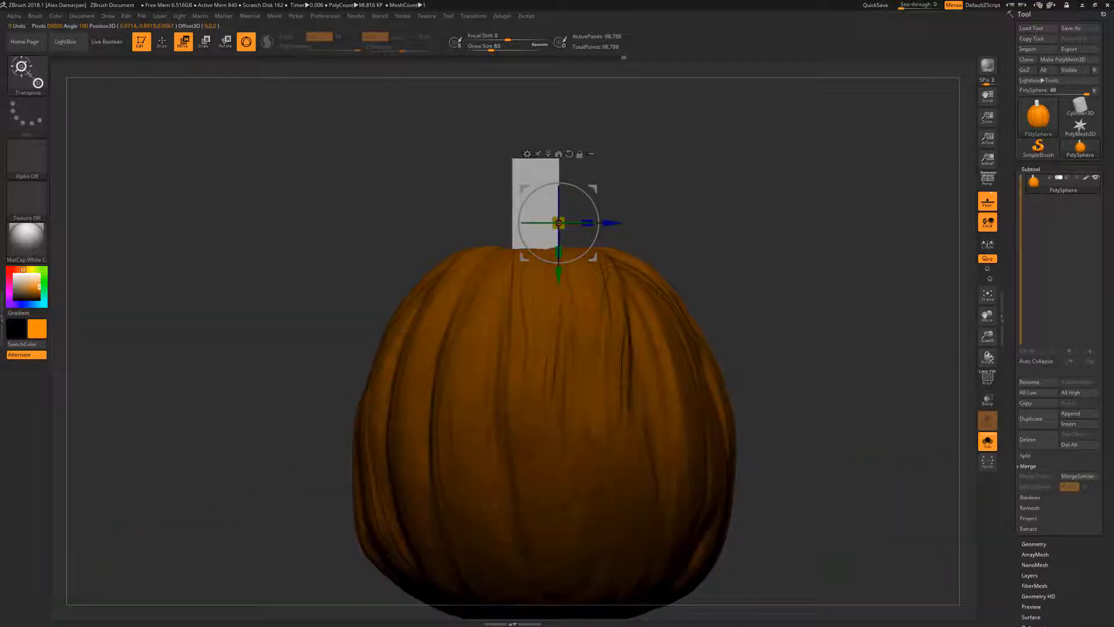
{"action": "left_click", "coordinate": [988, 443]}
Step: Mask everything except the pumpkin body, and switch the mask back to leave only the stem unmasked
{"action": "left_click", "coordinate": [572, 366]}
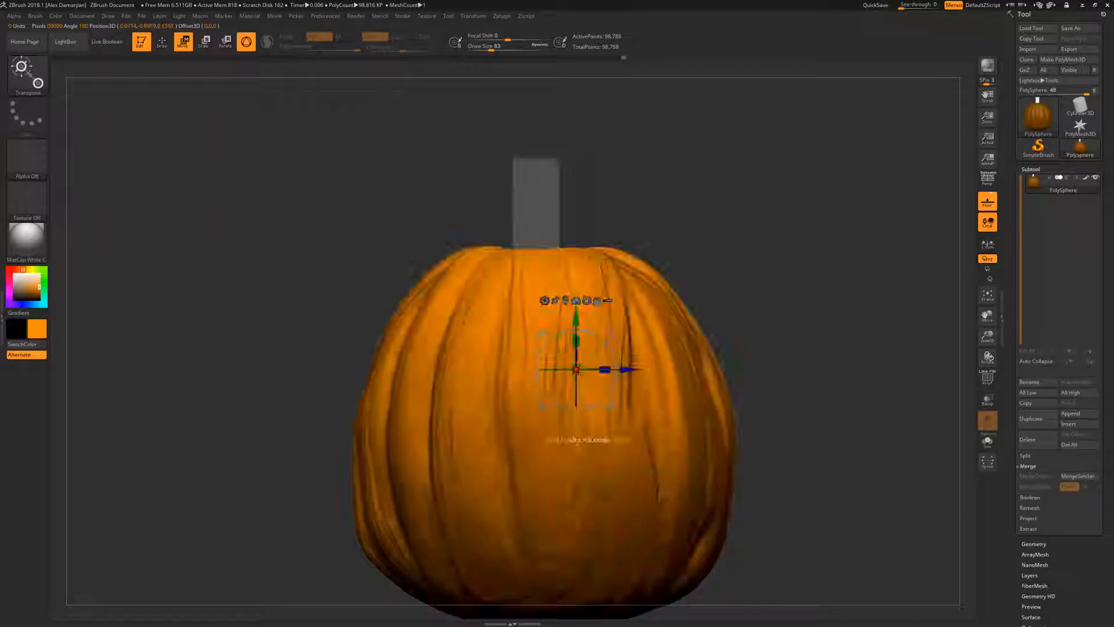
{"action": "left_click", "coordinate": [535, 234]}
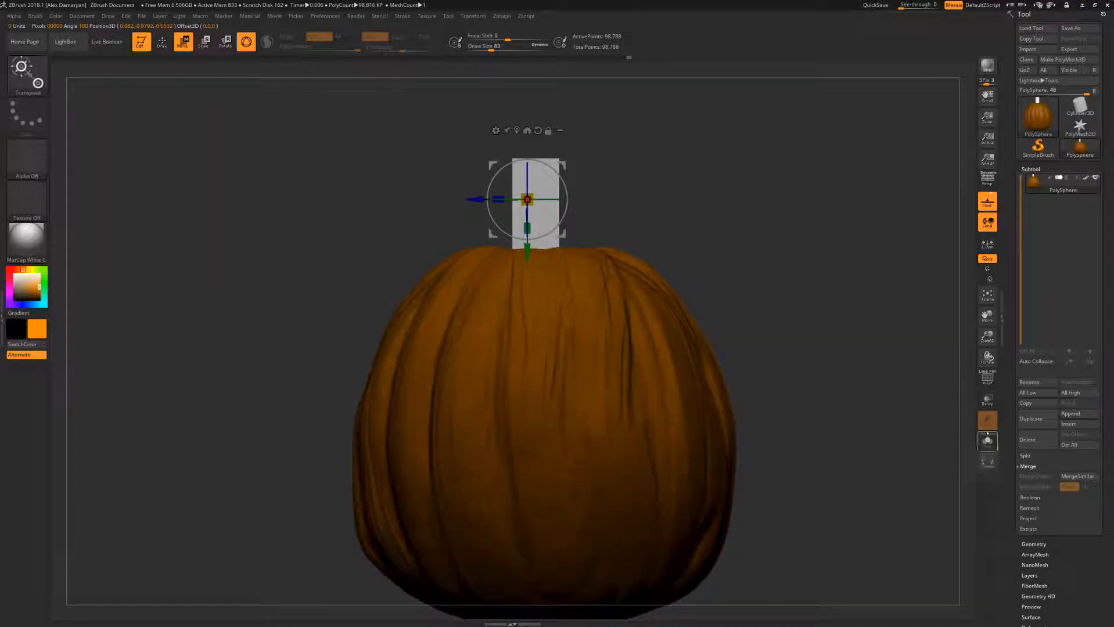
{"action": "left_click_drag", "start_coordinate": [805, 273], "coordinate": [741, 276]}
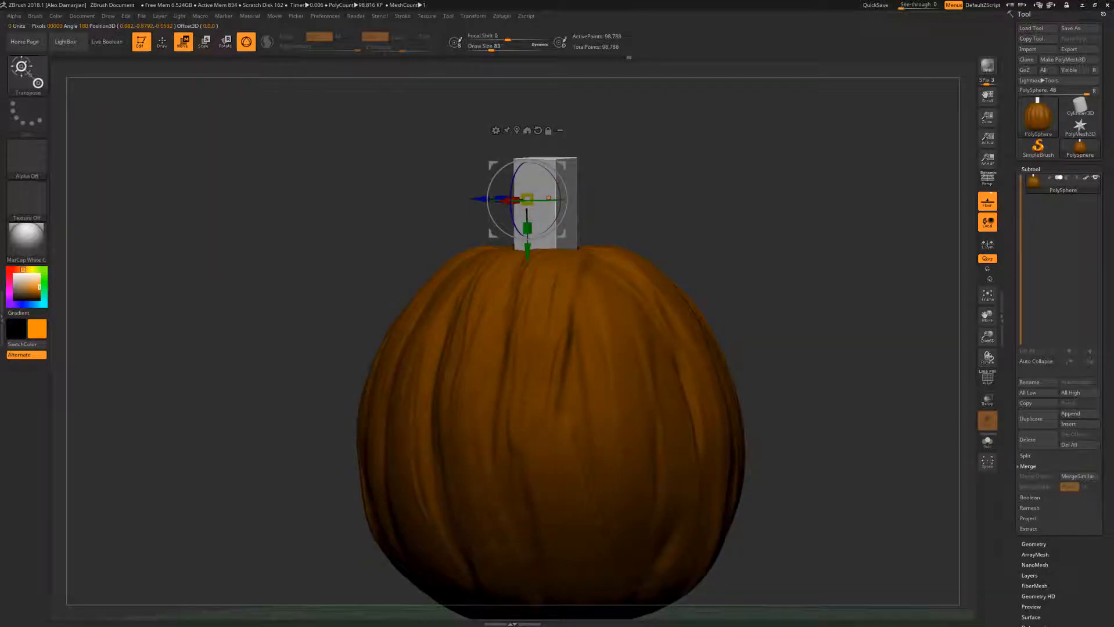
Step: Return to Draw mode and clear the mask from the pumpkin
{"action": "key", "text": "q"}
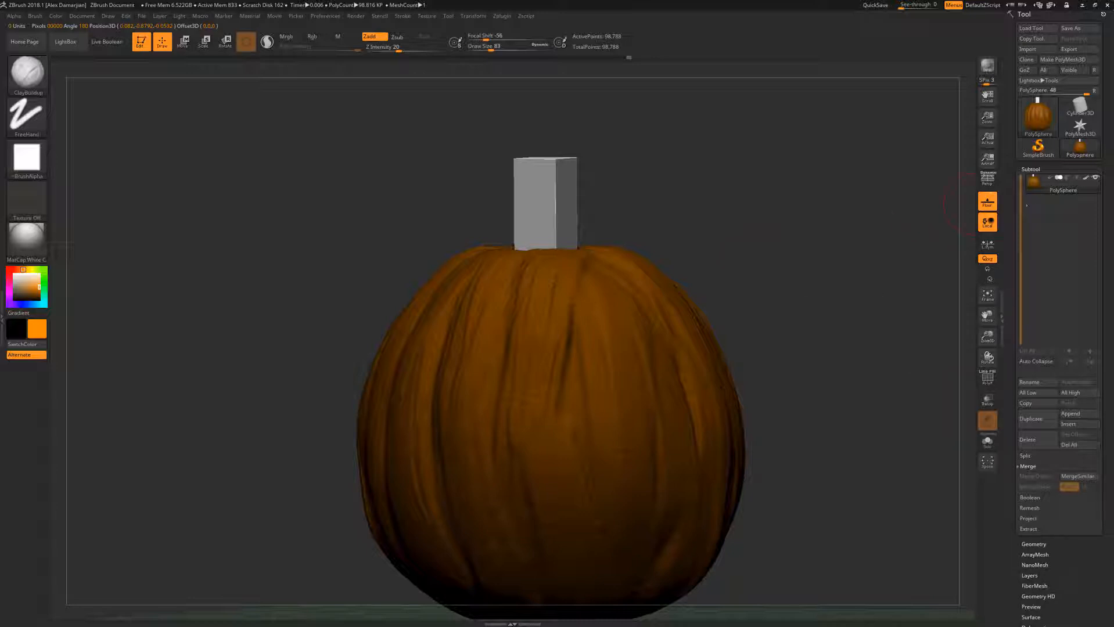
{"action": "left_click_drag", "start_coordinate": [805, 223], "coordinate": [820, 246], "text": "ctrl"}
{"action": "left_click_drag", "start_coordinate": [795, 302], "coordinate": [842, 232]}
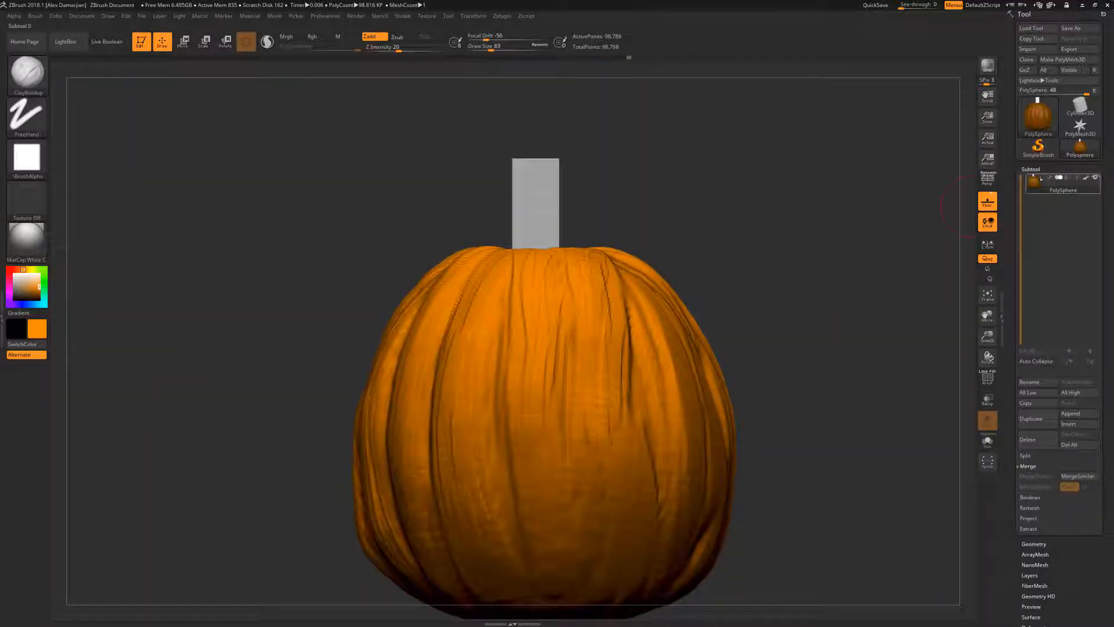
Step: Display the polyframe and fuse the stem and pumpkin into one mesh with DynaMesh at resolution 128
{"action": "key", "text": "shift+f"}
{"action": "left_click_drag", "start_coordinate": [703, 259], "coordinate": [583, 281]}
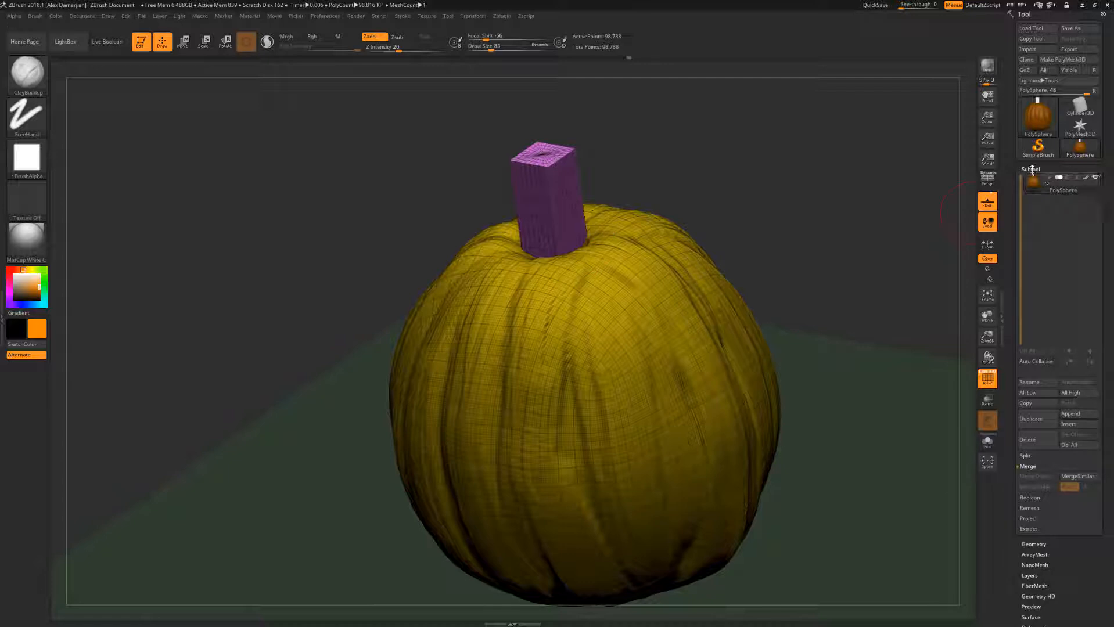
{"action": "left_click", "coordinate": [1031, 169]}
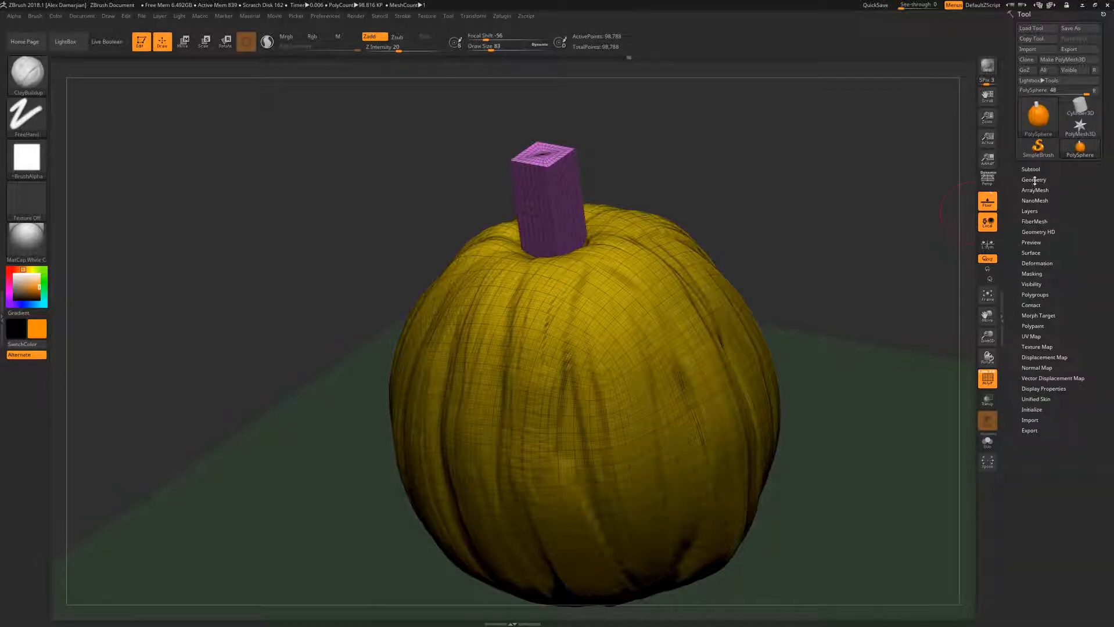
{"action": "left_click", "coordinate": [1034, 180]}
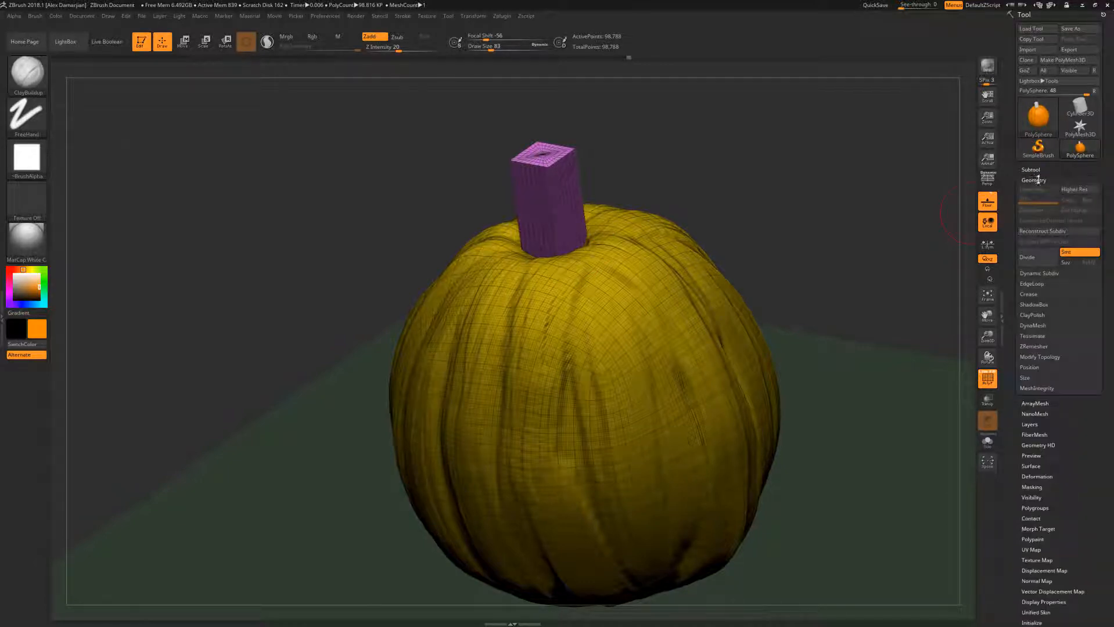
{"action": "left_click", "coordinate": [1034, 326]}
{"action": "left_click", "coordinate": [1026, 342]}
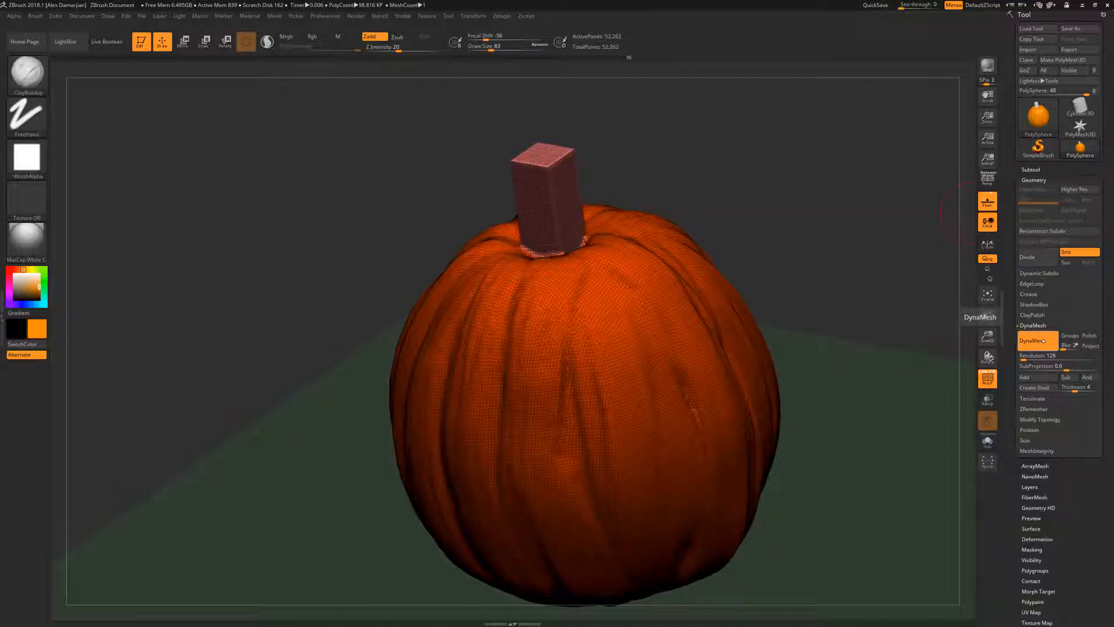
Step: Increase the draw size to 167, select the ClayBuildup brush, and turn off the polyframe display
{"action": "mouse_move", "coordinate": [903, 236]}
{"action": "left_mouse_down"}
{"action": "mouse_move", "coordinate": [821, 189]}
{"action": "mouse_move", "coordinate": [826, 282]}
{"action": "left_mouse_up"}
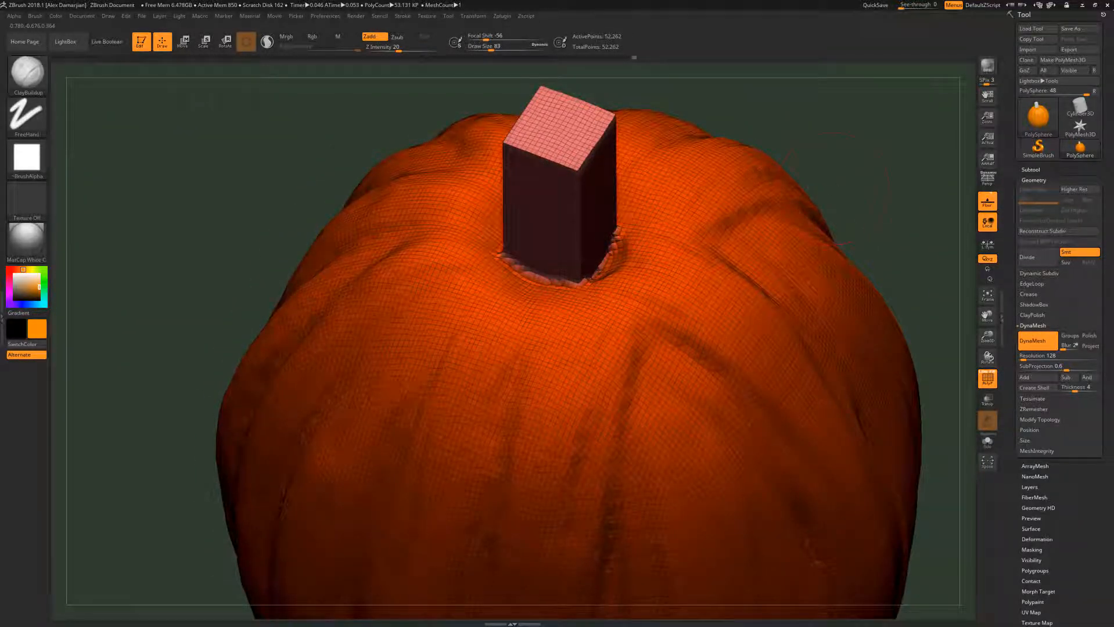
{"action": "left_click_drag", "start_coordinate": [836, 191], "coordinate": [783, 172]}
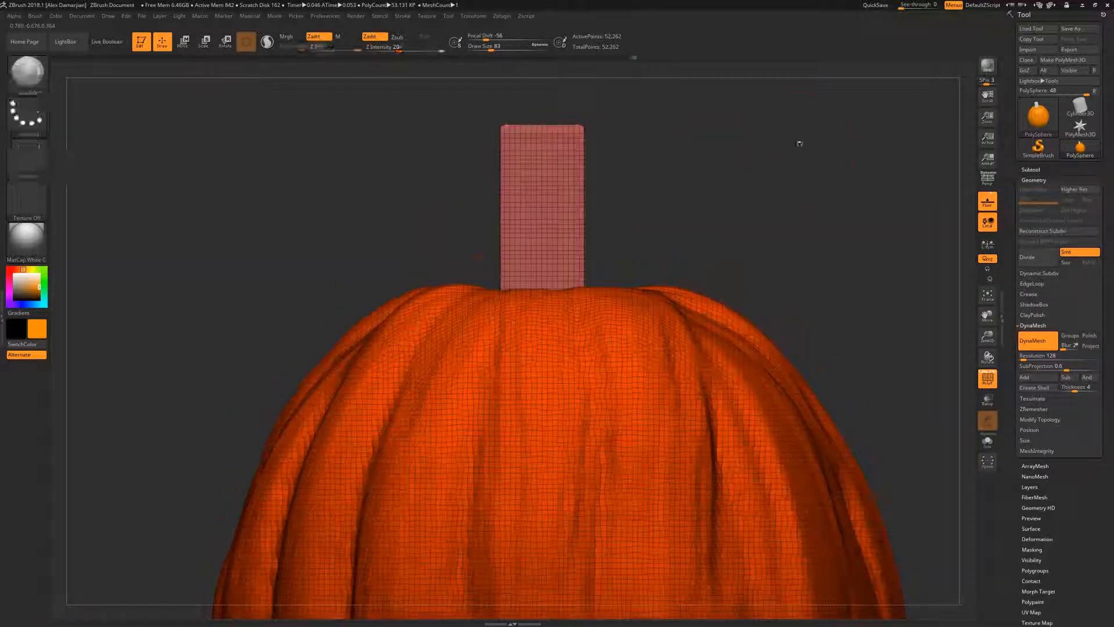
{"action": "key", "text": "space"}
{"action": "left_click_drag", "start_coordinate": [623, 175], "coordinate": [640, 171]}
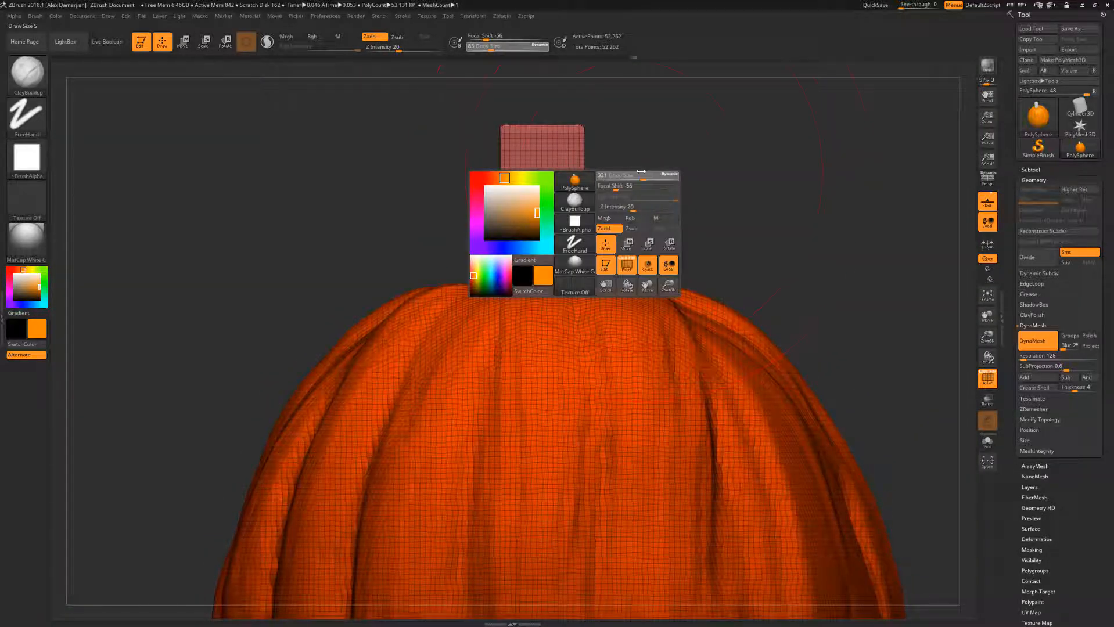
{"action": "key", "text": "b"}
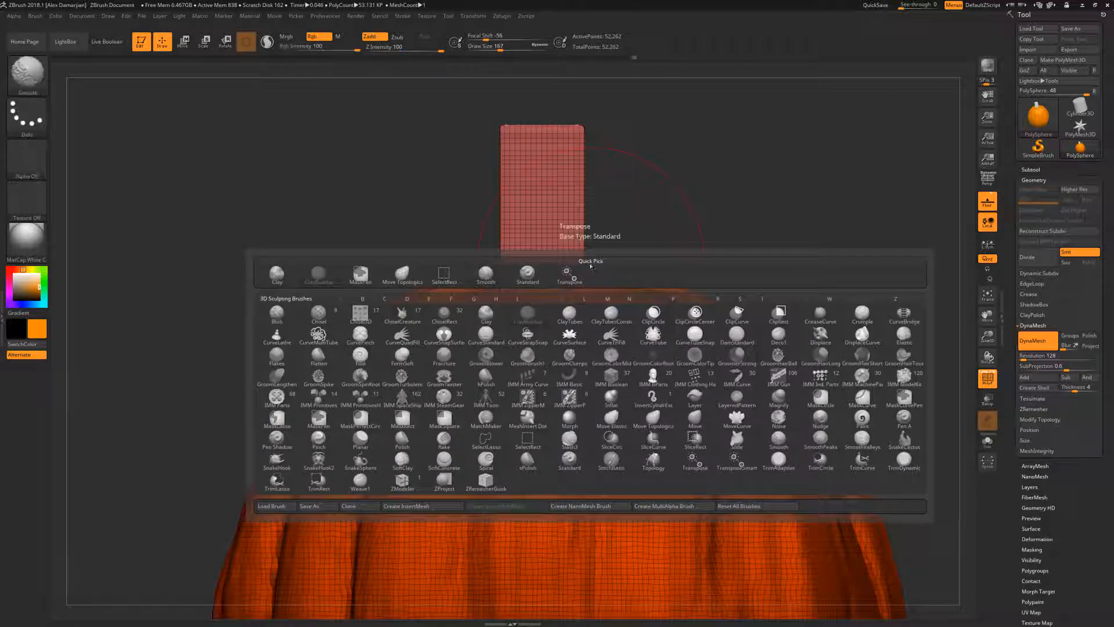
{"action": "key", "text": "c"}
{"action": "key", "text": "b"}
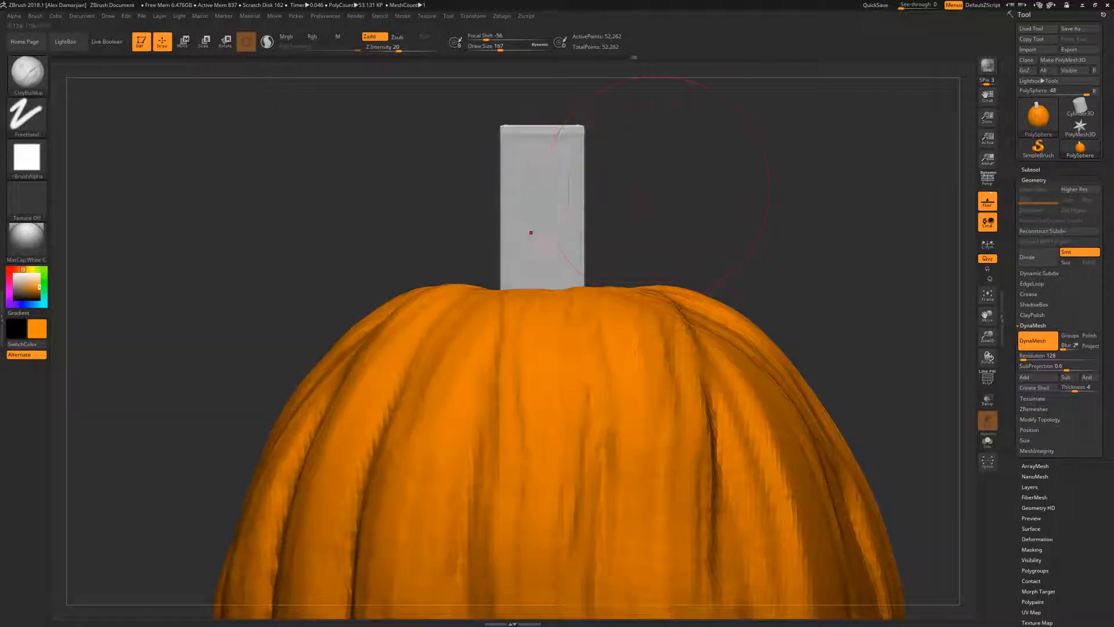
Step: Select the Move Topological brush and reshape the blocky stem into a slightly bent form that widens at its base
{"action": "left_click_drag", "start_coordinate": [694, 184], "coordinate": [676, 199], "text": "alt"}
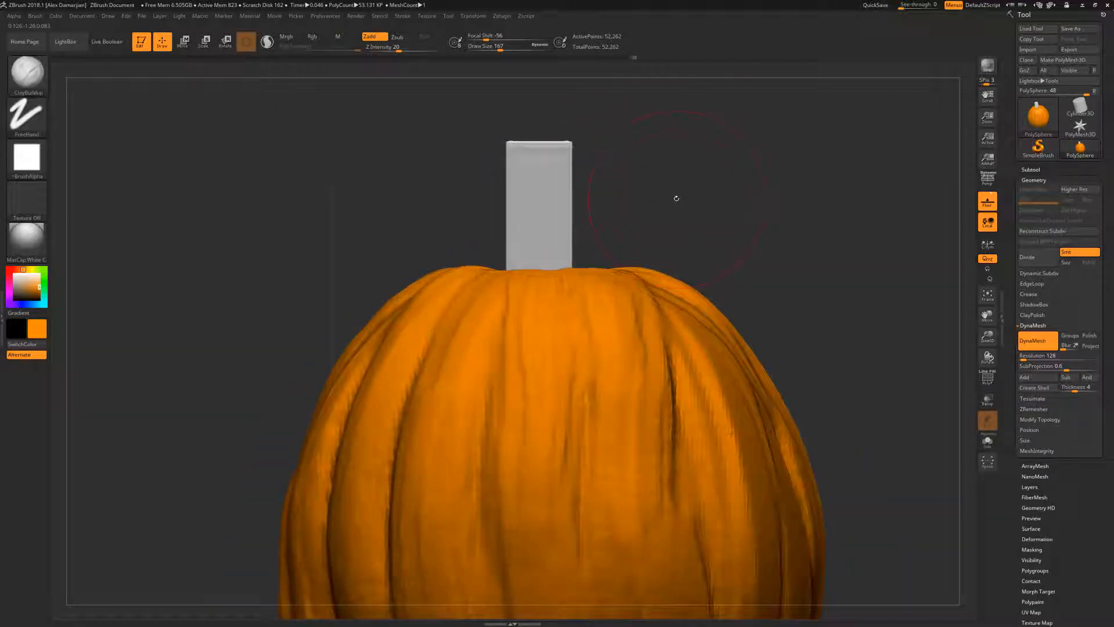
{"action": "key", "text": "b"}
{"action": "key", "text": "m"}
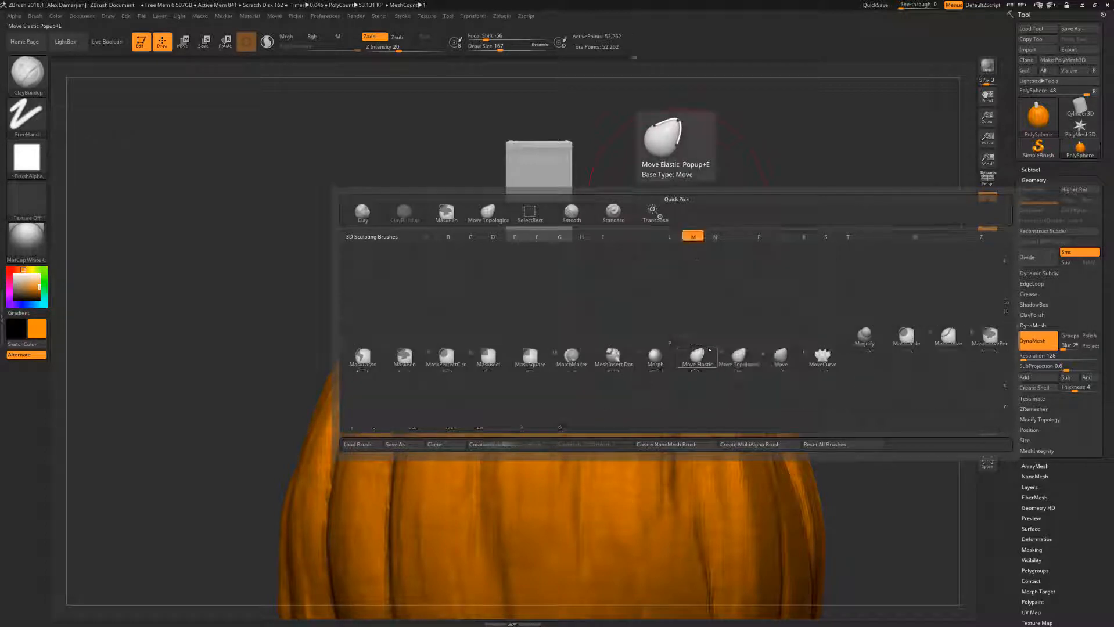
{"action": "left_click", "coordinate": [732, 354]}
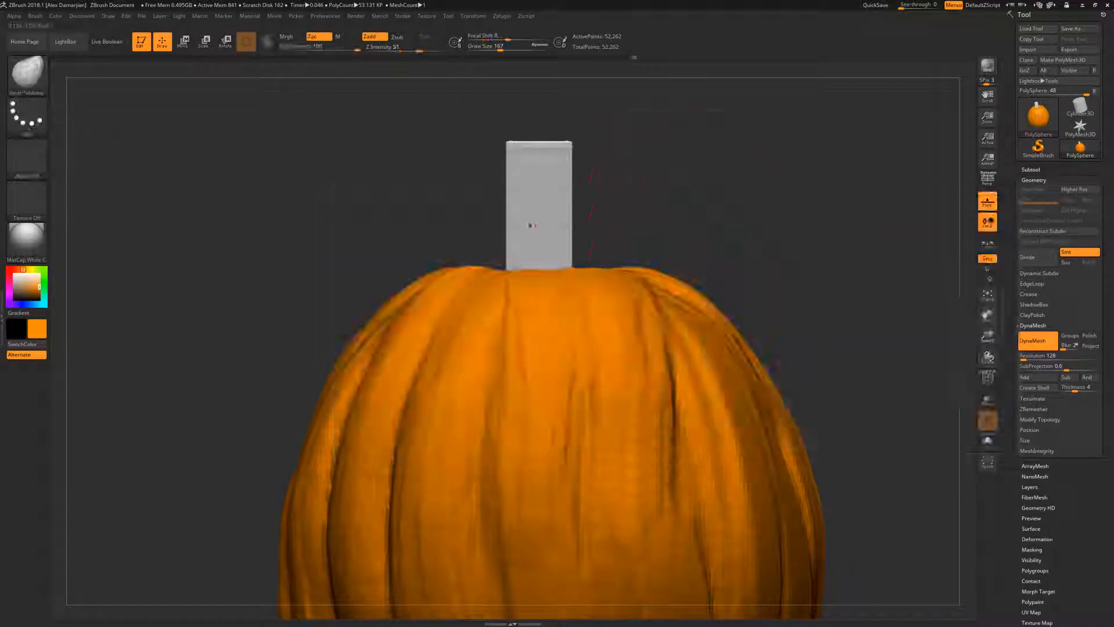
{"action": "key", "text": "space"}
{"action": "left_click_drag", "start_coordinate": [513, 215], "coordinate": [527, 213]}
{"action": "left_click_drag", "start_coordinate": [544, 143], "coordinate": [540, 124]}
{"action": "mouse_move", "coordinate": [639, 151]}
{"action": "left_mouse_down"}
{"action": "mouse_move", "coordinate": [598, 180]}
{"action": "mouse_move", "coordinate": [581, 173]}
{"action": "left_mouse_up"}
{"action": "mouse_move", "coordinate": [580, 111]}
{"action": "left_mouse_down"}
{"action": "mouse_move", "coordinate": [580, 97]}
{"action": "mouse_move", "coordinate": [545, 104]}
{"action": "mouse_move", "coordinate": [550, 96]}
{"action": "left_mouse_up"}
{"action": "mouse_move", "coordinate": [691, 168]}
{"action": "left_mouse_down"}
{"action": "mouse_move", "coordinate": [656, 156]}
{"action": "mouse_move", "coordinate": [628, 172]}
{"action": "mouse_move", "coordinate": [560, 164]}
{"action": "mouse_move", "coordinate": [574, 151]}
{"action": "left_mouse_up"}
Step: Set the draw size to 145 and smooth the stem along its length from the base upwards
{"action": "key", "text": "space"}
{"action": "left_click_drag", "start_coordinate": [507, 223], "coordinate": [523, 96], "text": "shift"}
{"action": "left_click_drag", "start_coordinate": [640, 112], "coordinate": [571, 216]}
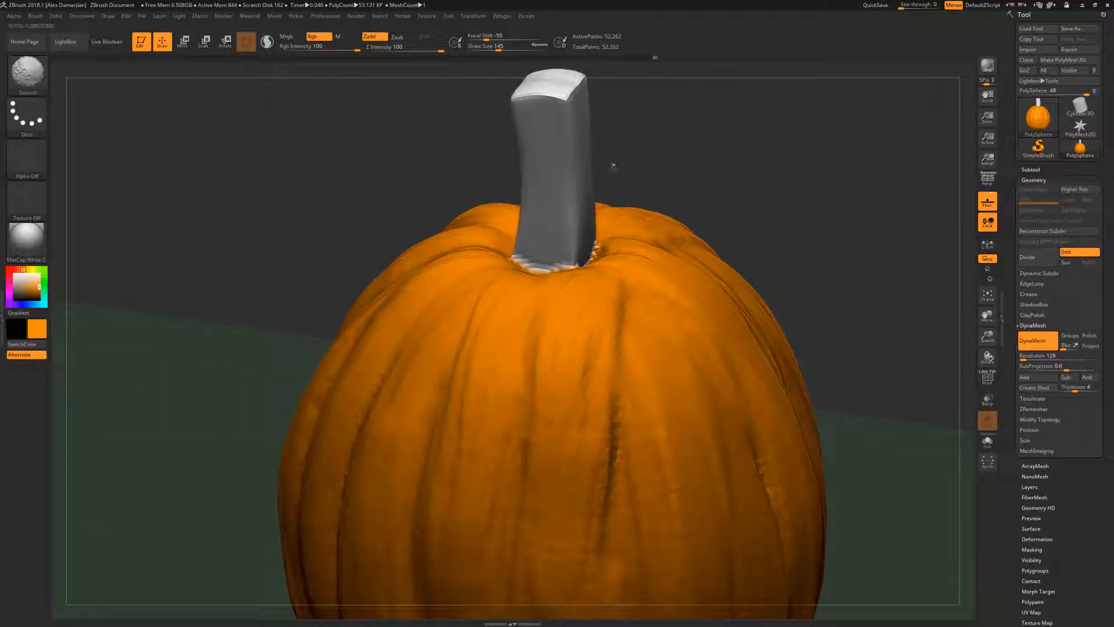
{"action": "left_click_drag", "start_coordinate": [609, 169], "coordinate": [607, 201]}
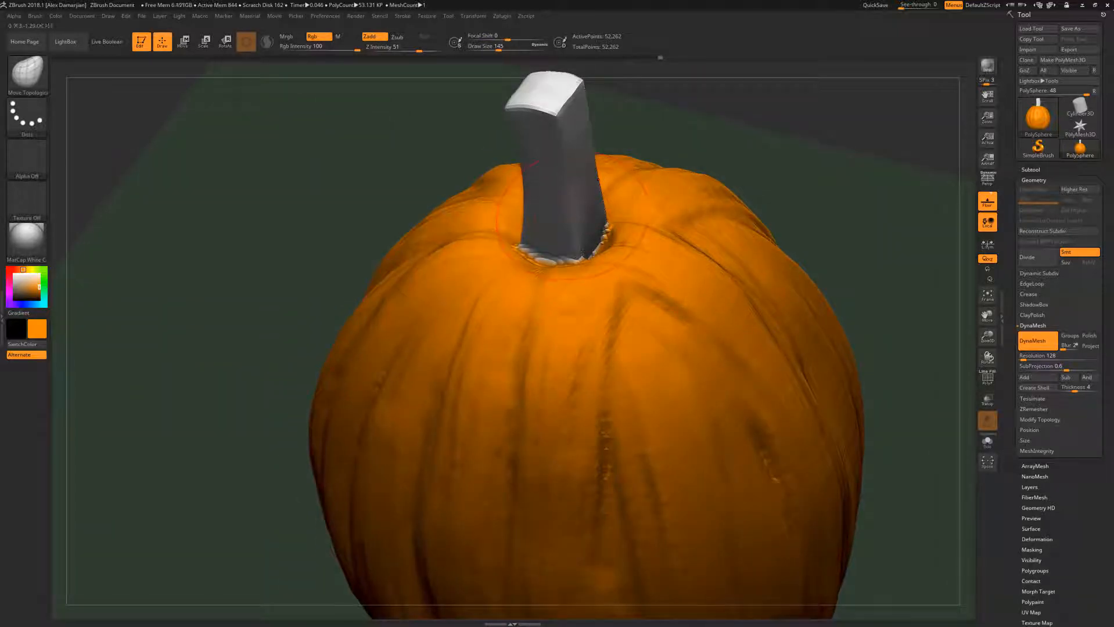
Step: Switch to the ClayBuildup brush at draw size 83 and build up the base of the stem where it meets the pumpkin
{"action": "key", "text": "b"}
{"action": "left_click", "coordinate": [527, 290]}
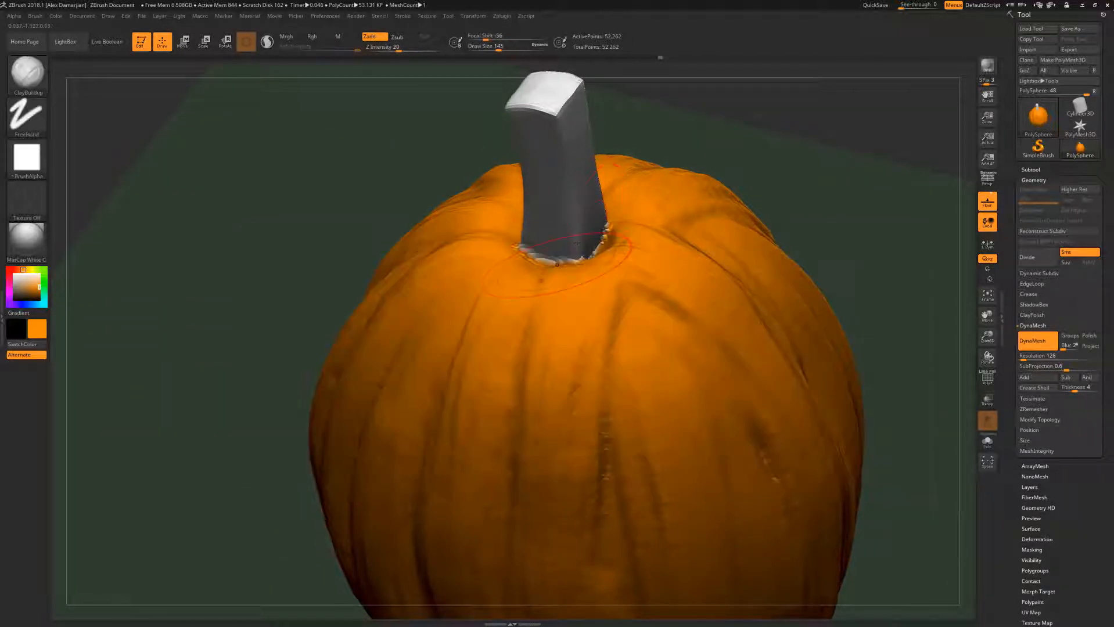
{"action": "key", "text": "space"}
{"action": "left_click_drag", "start_coordinate": [704, 139], "coordinate": [557, 279]}
{"action": "key", "text": "space"}
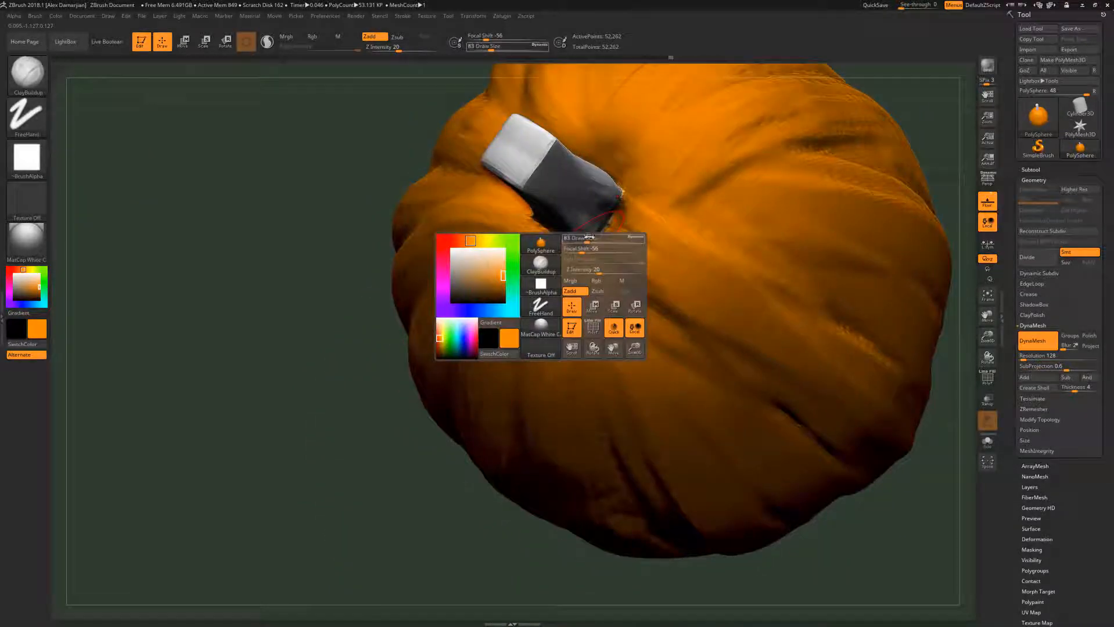
{"action": "left_click_drag", "start_coordinate": [615, 238], "coordinate": [650, 215]}
{"action": "right_click_drag", "start_coordinate": [614, 198], "coordinate": [627, 195]}
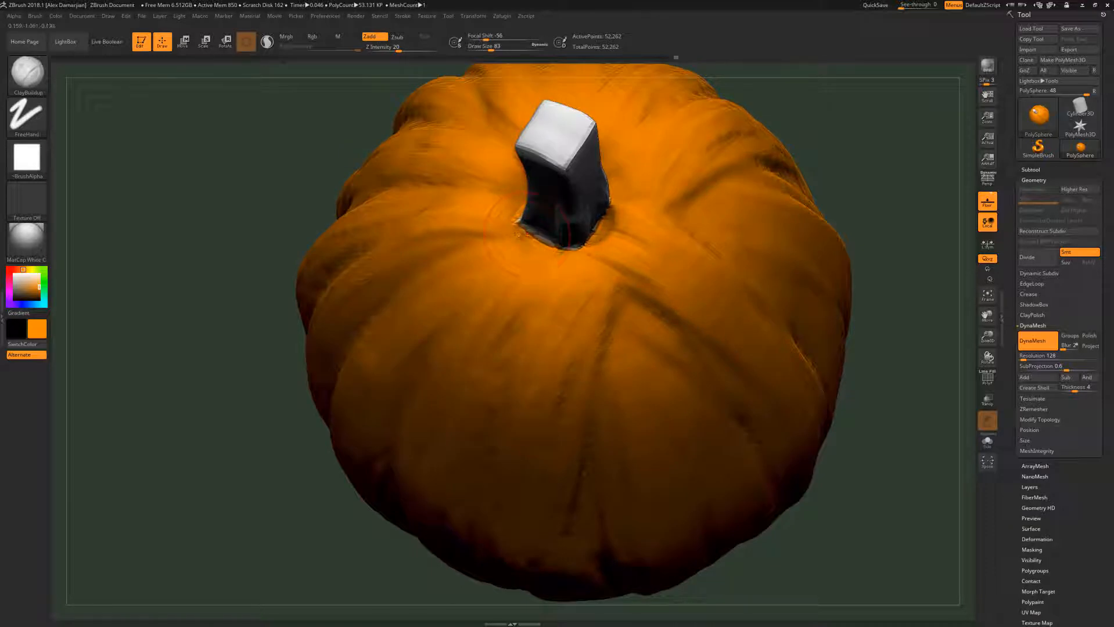
{"action": "left_click_drag", "start_coordinate": [844, 110], "coordinate": [836, 65]}
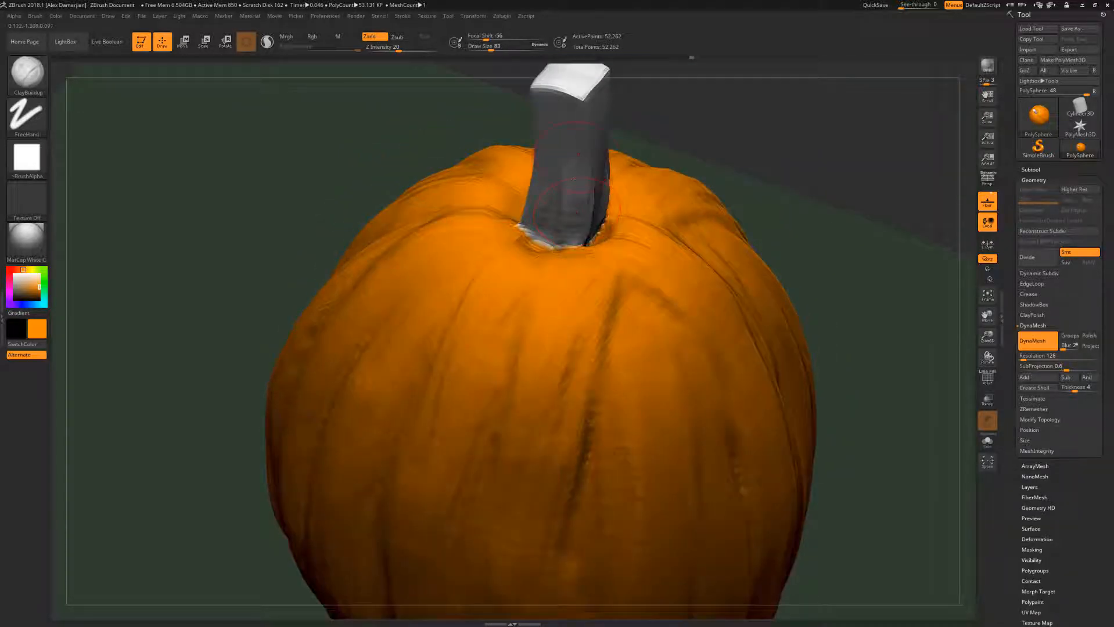
Step: Reduce the draw size to 44, add clay strokes along the stem, and subdivide the mesh to level 2
{"action": "key", "text": "space"}
{"action": "left_click_drag", "start_coordinate": [582, 164], "coordinate": [576, 164]}
{"action": "mouse_move", "coordinate": [760, 115]}
{"action": "left_mouse_down"}
{"action": "mouse_move", "coordinate": [770, 119]}
{"action": "mouse_move", "coordinate": [745, 195]}
{"action": "mouse_move", "coordinate": [685, 192]}
{"action": "left_mouse_up"}
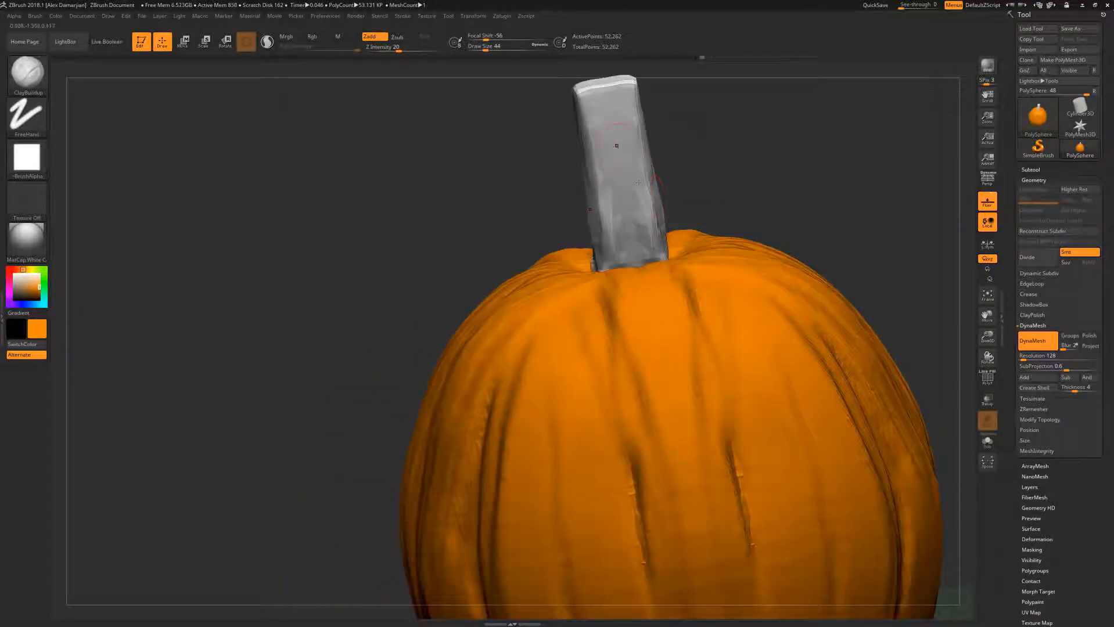
{"action": "left_click_drag", "start_coordinate": [616, 146], "coordinate": [623, 183]}
{"action": "mouse_move", "coordinate": [726, 152]}
{"action": "left_mouse_down"}
{"action": "mouse_move", "coordinate": [775, 158]}
{"action": "mouse_move", "coordinate": [773, 145]}
{"action": "mouse_move", "coordinate": [784, 147]}
{"action": "mouse_move", "coordinate": [743, 186]}
{"action": "left_mouse_up"}
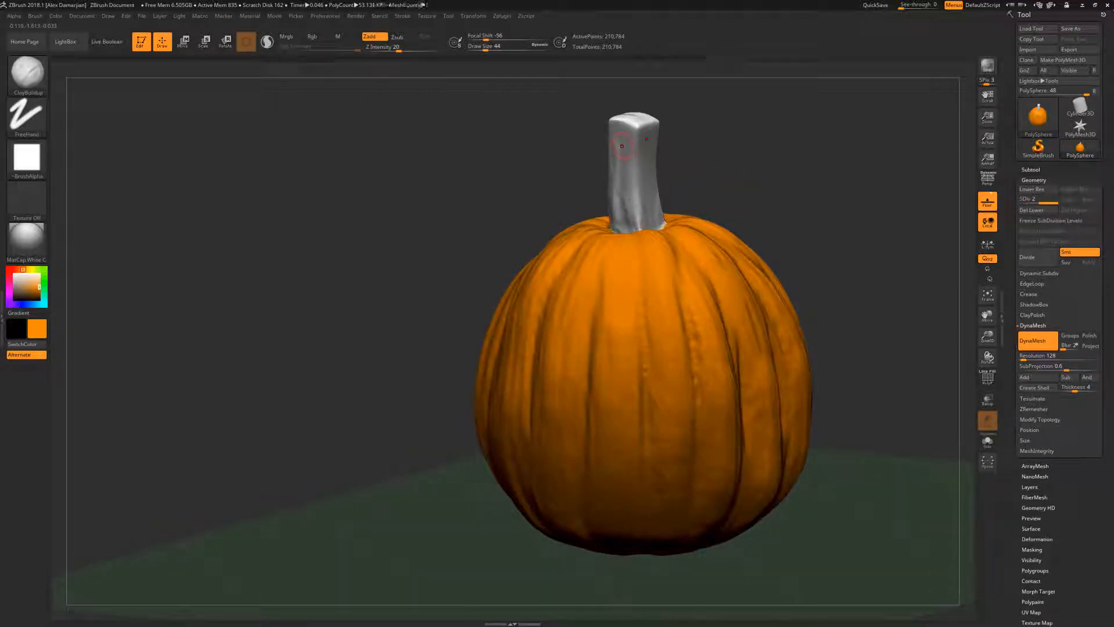
Step: Sculpt fine lengthwise ridges around the sides of the stem and detail its upper edge with ClayBuildup
{"action": "left_click_drag", "start_coordinate": [621, 146], "coordinate": [635, 203]}
{"action": "left_click_drag", "start_coordinate": [713, 148], "coordinate": [749, 180]}
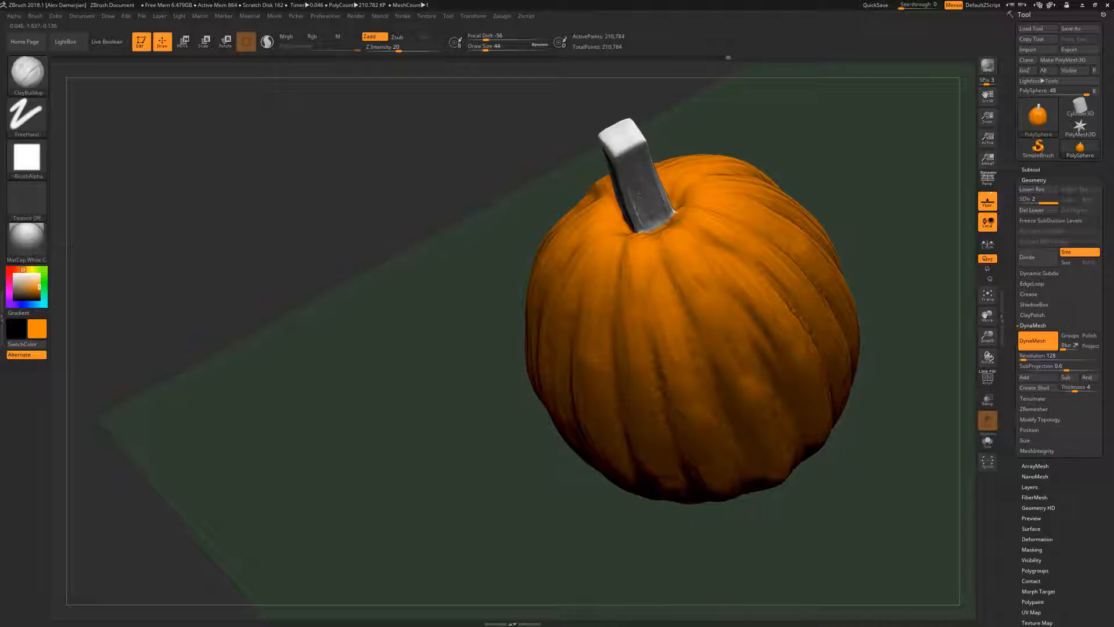
{"action": "left_click_drag", "start_coordinate": [739, 134], "coordinate": [691, 98]}
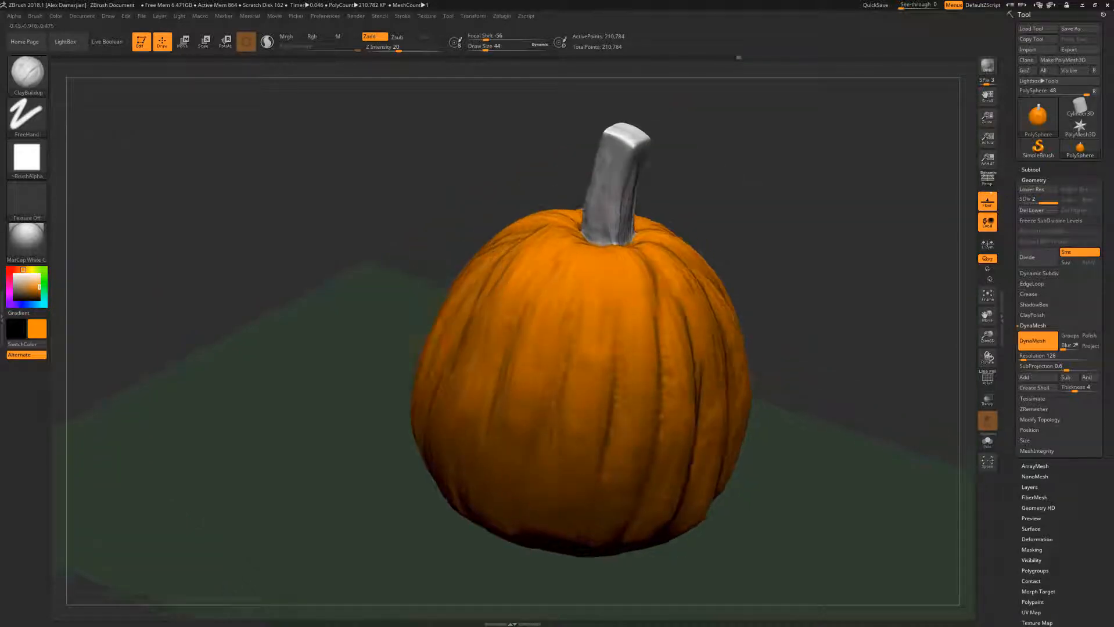
{"action": "left_click_drag", "start_coordinate": [617, 137], "coordinate": [630, 142]}
{"action": "mouse_move", "coordinate": [696, 142]}
{"action": "left_mouse_down"}
{"action": "mouse_move", "coordinate": [717, 168]}
{"action": "mouse_move", "coordinate": [662, 195]}
{"action": "mouse_move", "coordinate": [647, 186]}
{"action": "mouse_move", "coordinate": [643, 202]}
{"action": "left_mouse_up"}
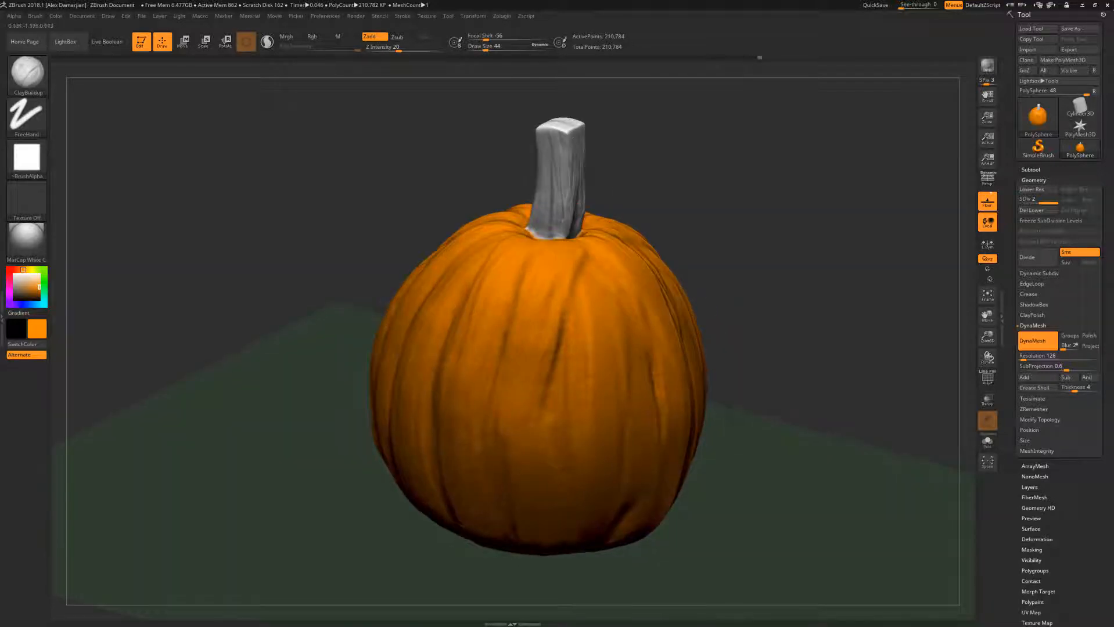
Step: Add the remaining ridge strokes to the stem, work over its flat top, and face the pumpkin straight from the front
{"action": "left_click_drag", "start_coordinate": [562, 156], "coordinate": [546, 168]}
{"action": "mouse_move", "coordinate": [645, 168]}
{"action": "left_mouse_down", "text": "shift"}
{"action": "mouse_move", "coordinate": [624, 154]}
{"action": "mouse_move", "coordinate": [630, 171]}
{"action": "mouse_move", "coordinate": [616, 152]}
{"action": "mouse_move", "coordinate": [553, 231]}
{"action": "left_mouse_up", "text": "shift"}
{"action": "left_click_drag", "start_coordinate": [560, 110], "coordinate": [520, 119]}
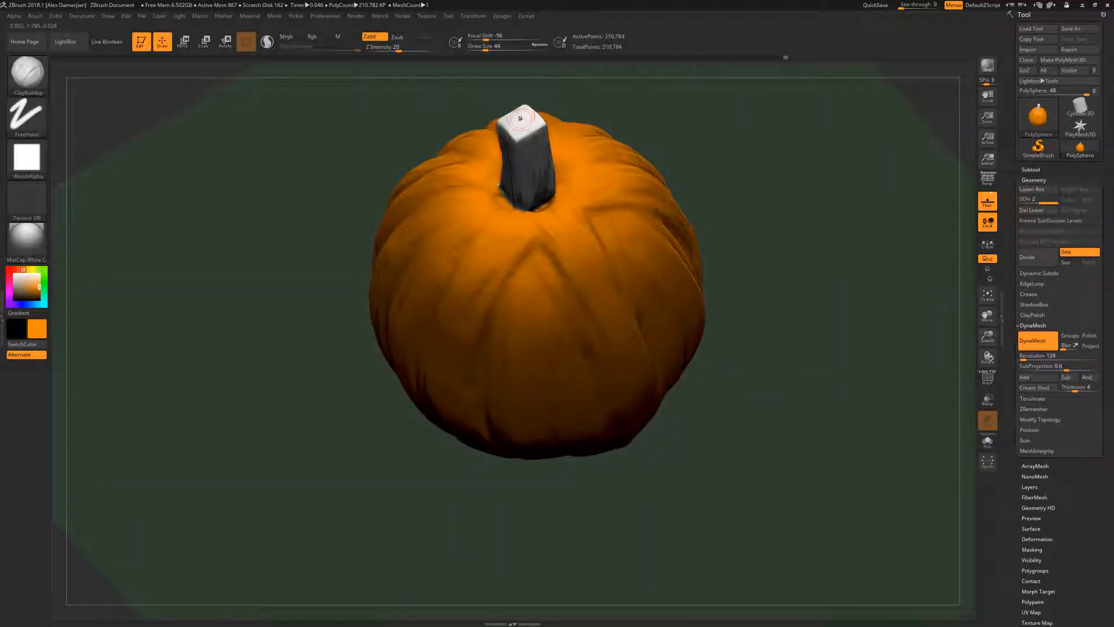
{"action": "mouse_move", "coordinate": [743, 194]}
{"action": "left_mouse_down", "text": "shift"}
{"action": "mouse_move", "coordinate": [731, 154]}
{"action": "mouse_move", "coordinate": [731, 291]}
{"action": "left_mouse_up", "text": "shift"}
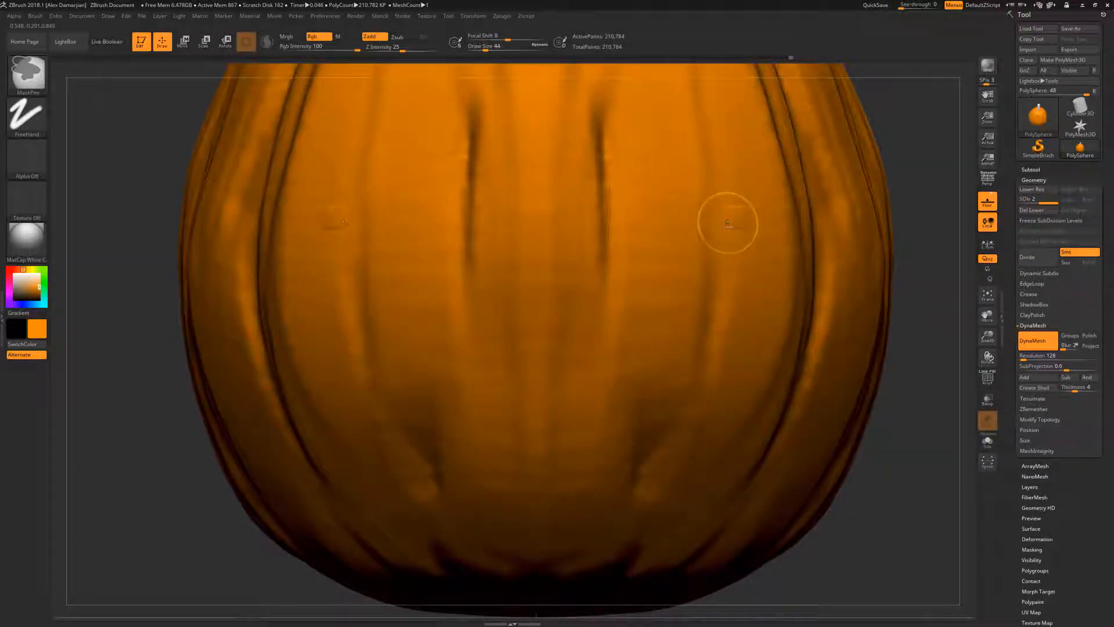